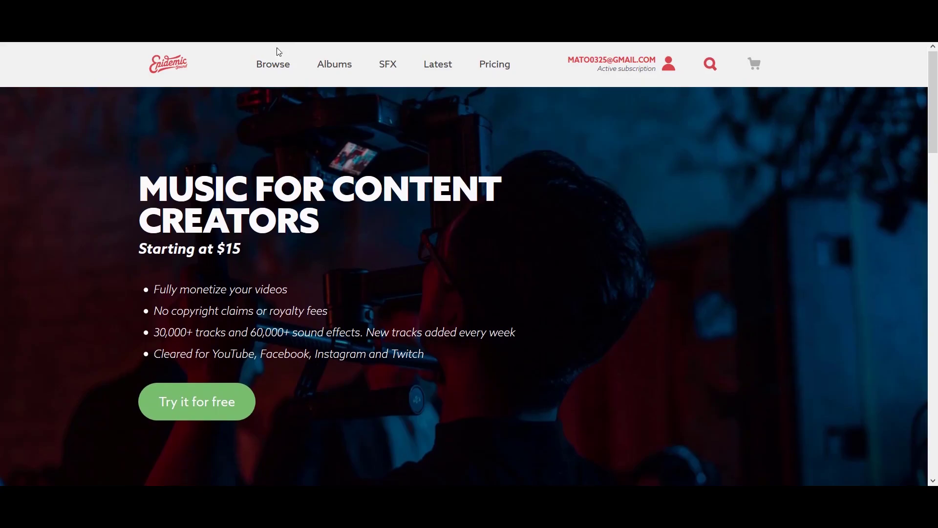
{"action": "scroll", "coordinate": [38, 267], "scroll_direction": "down", "scroll_amount": 10}
{"action": "scroll", "coordinate": [37, 266], "scroll_direction": "down", "scroll_amount": 5}
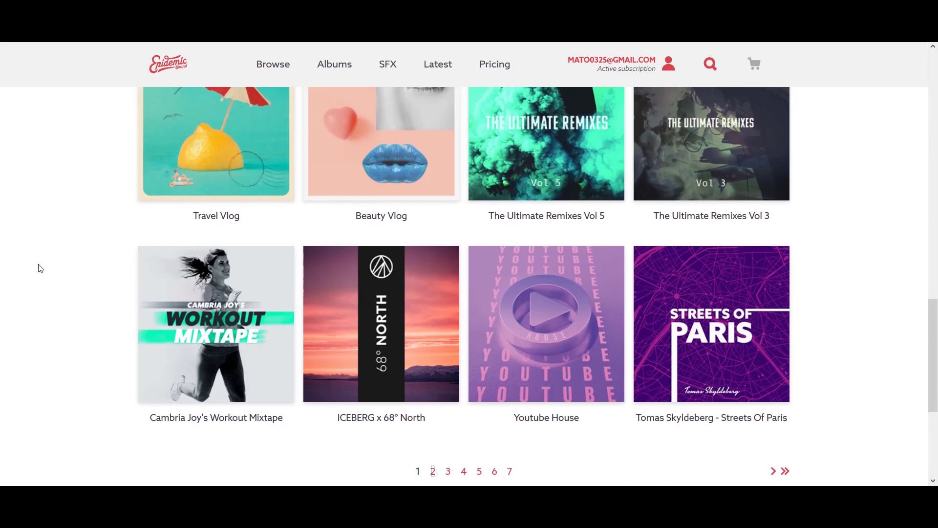
{"action": "scroll", "coordinate": [39, 268], "scroll_direction": "down", "scroll_amount": 5}
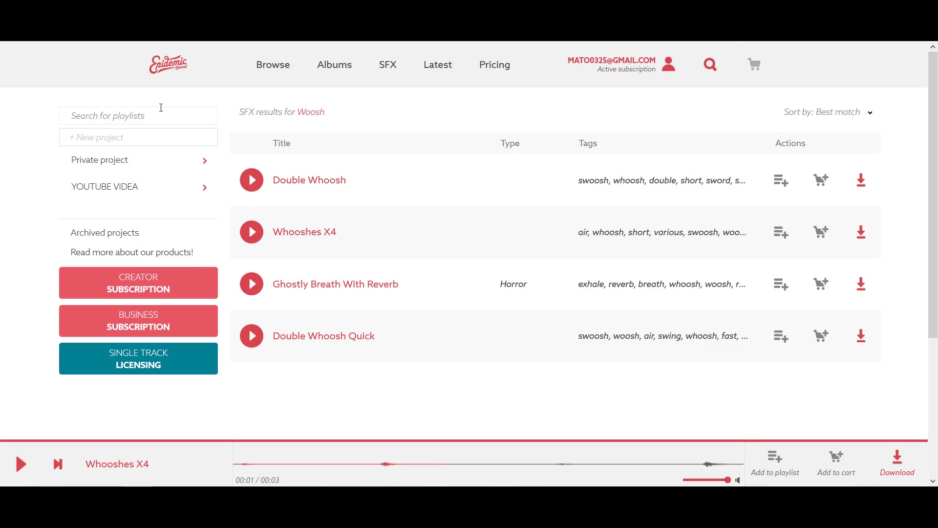
- Rerun the 'waterfall' search in Epidemic Sound and list all SFX results
{"action": "key", "text": "slash"}
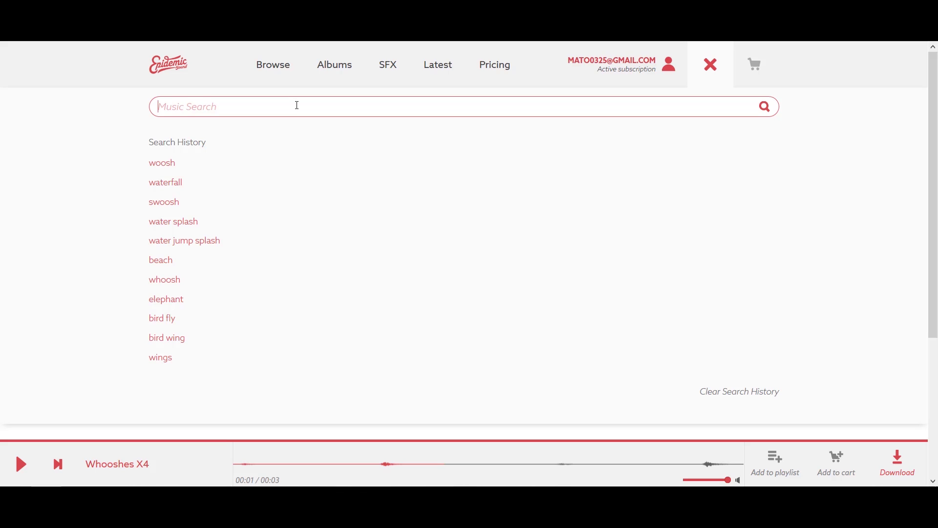
{"action": "left_click", "coordinate": [151, 182]}
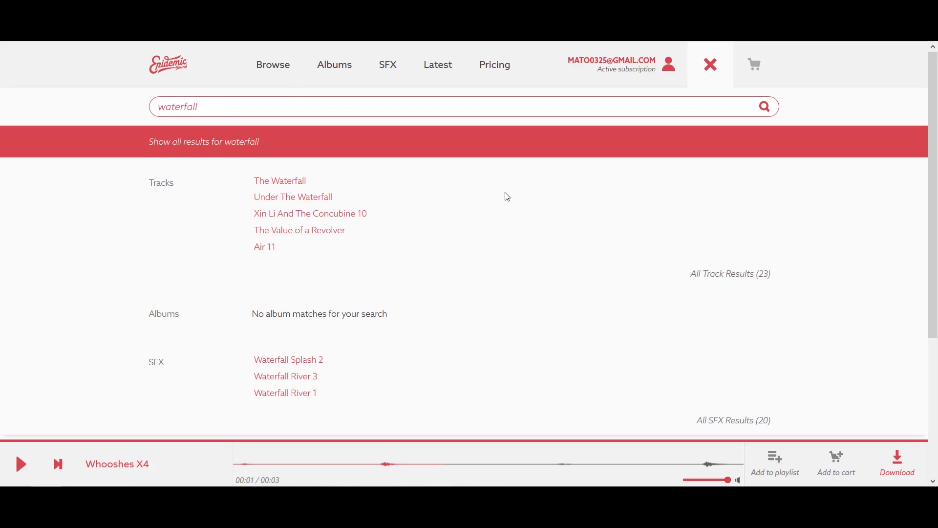
{"action": "scroll", "coordinate": [513, 378], "scroll_direction": "down", "scroll_amount": 3}
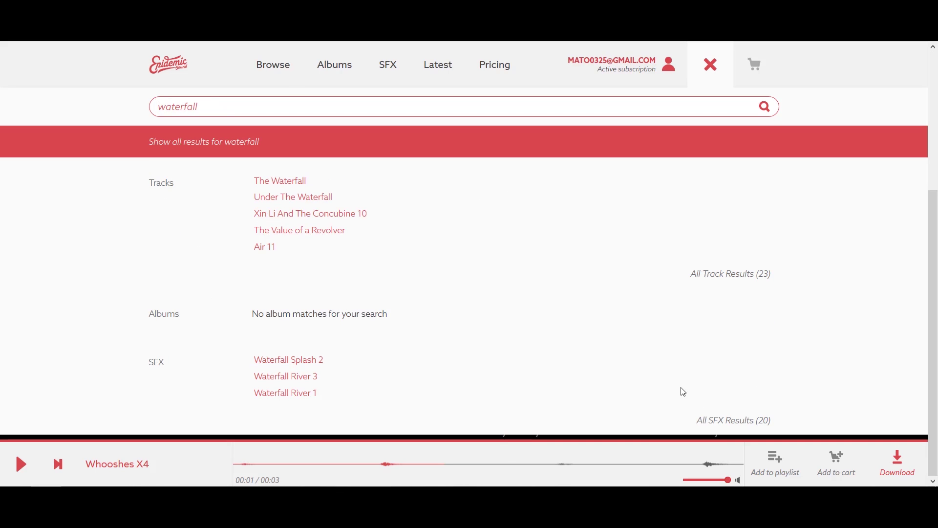
{"action": "left_click", "coordinate": [686, 427]}
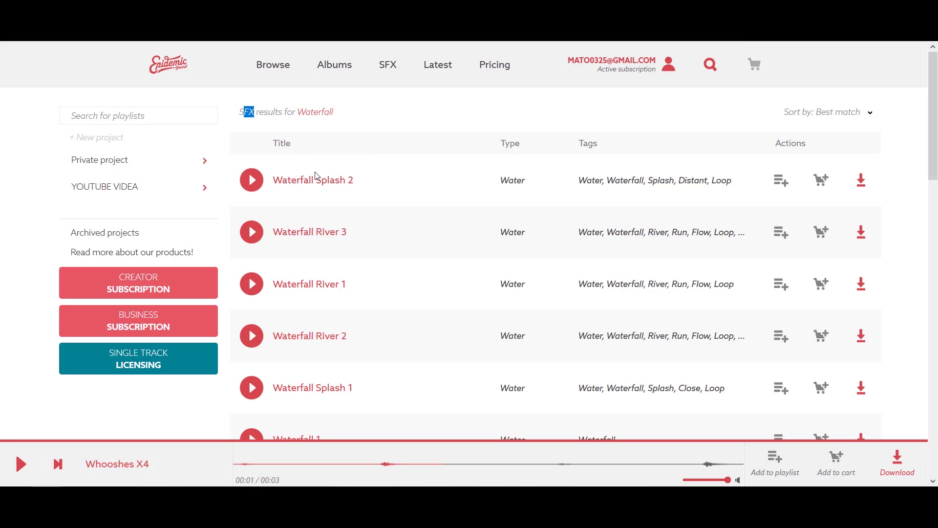
{"action": "scroll", "coordinate": [315, 176], "scroll_direction": "down", "scroll_amount": 3}
{"action": "scroll", "coordinate": [306, 252], "scroll_direction": "down", "scroll_amount": 10}
{"action": "scroll", "coordinate": [306, 256], "scroll_direction": "down", "scroll_amount": 2}
{"action": "scroll", "coordinate": [306, 264], "scroll_direction": "up", "scroll_amount": 10}
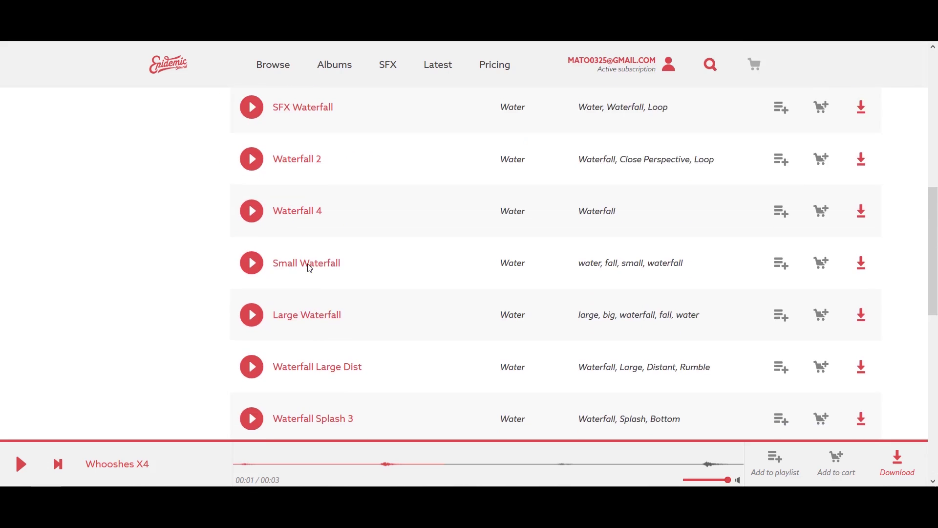
{"action": "scroll", "coordinate": [307, 267], "scroll_direction": "up", "scroll_amount": 5}
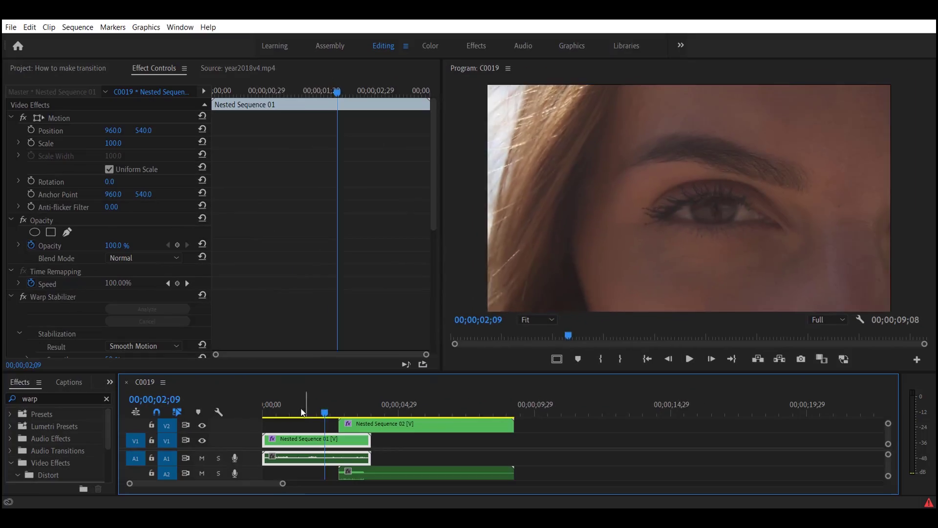
- Cue the playhead into Nested Sequence 02 at 00;00;03;08
{"action": "left_click", "coordinate": [286, 412]}
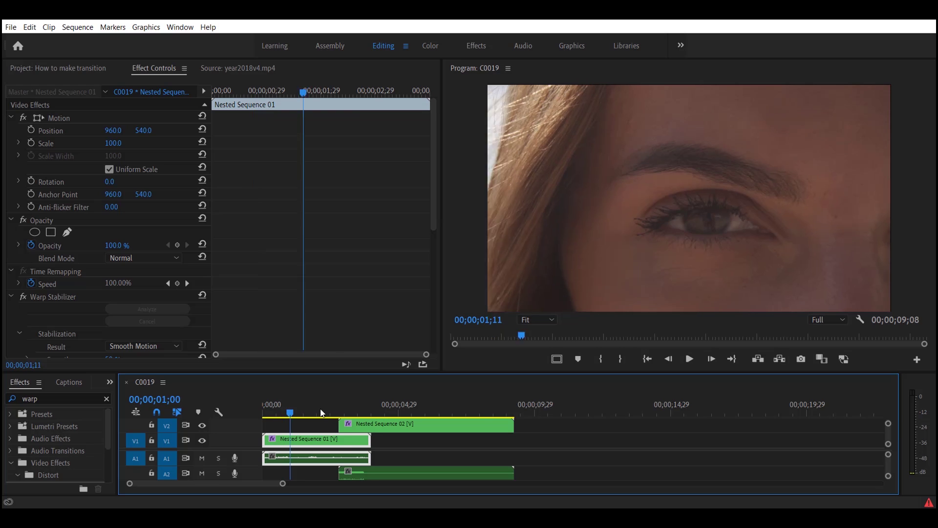
{"action": "left_click", "coordinate": [349, 413]}
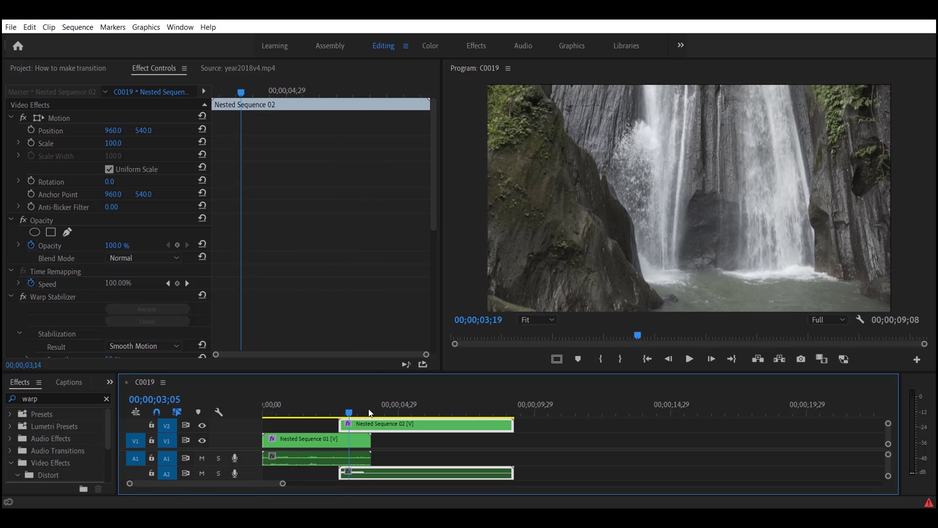
{"action": "mouse_move", "coordinate": [331, 408]}
{"action": "left_mouse_down"}
{"action": "mouse_move", "coordinate": [293, 404]}
{"action": "mouse_move", "coordinate": [343, 407]}
{"action": "left_mouse_up"}
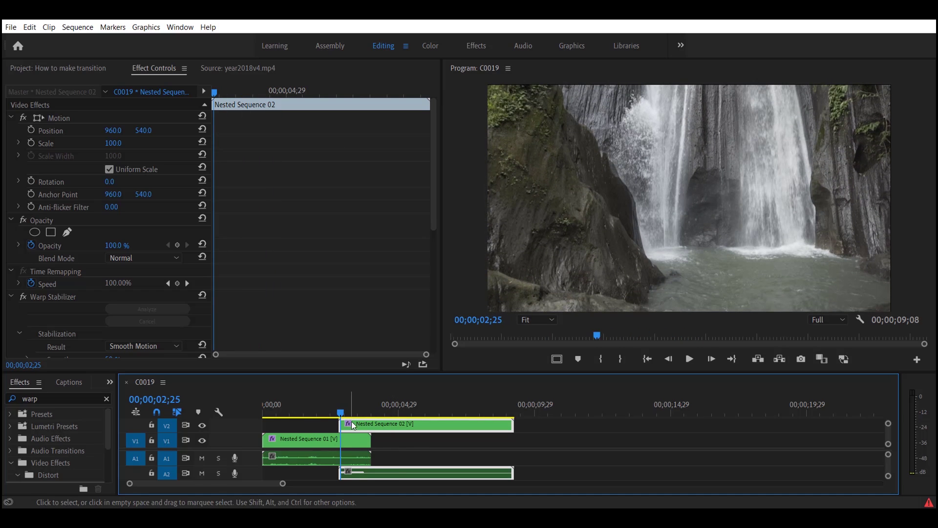
{"action": "key", "text": "Right"}
{"action": "key", "text": "Right"}
{"action": "key", "text": "Right"}
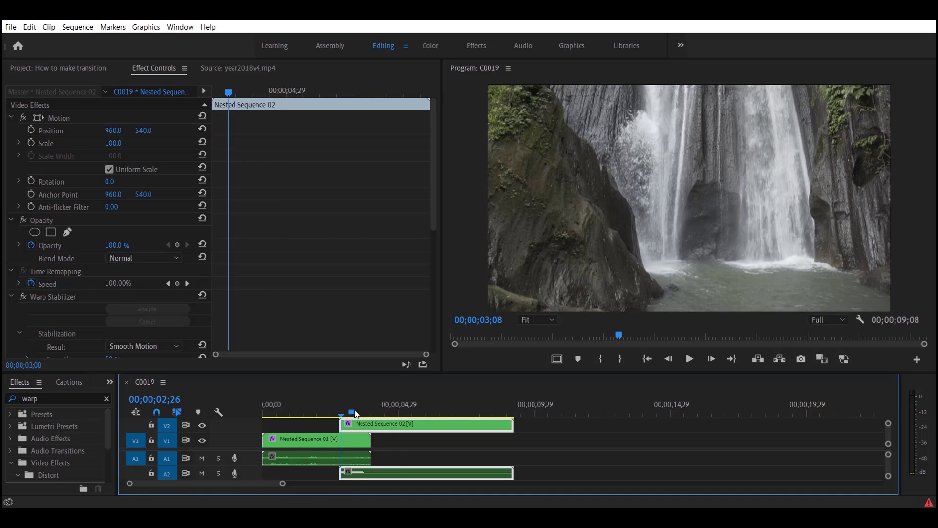
- Scale the waterfall clip to 50, then down to 14
{"action": "left_click", "coordinate": [116, 143]}
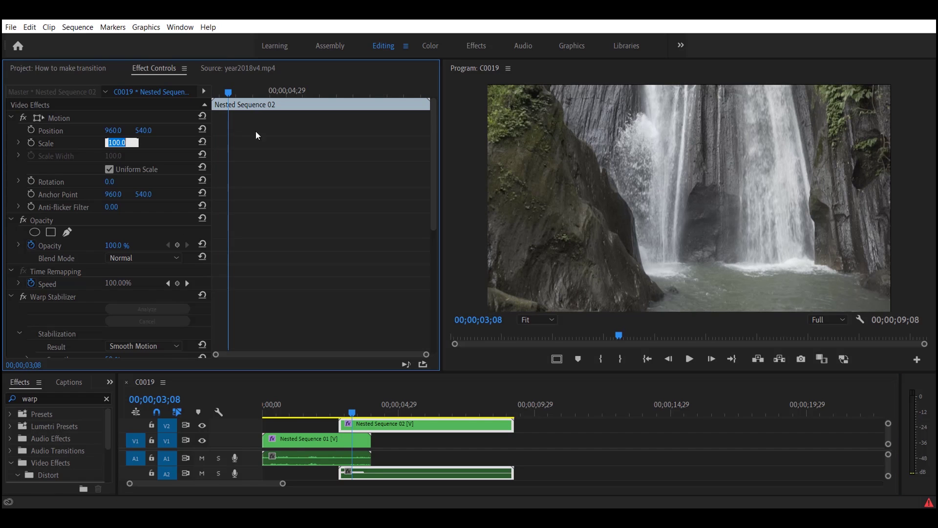
{"action": "type", "text": "50"}
{"action": "key", "text": "Return"}
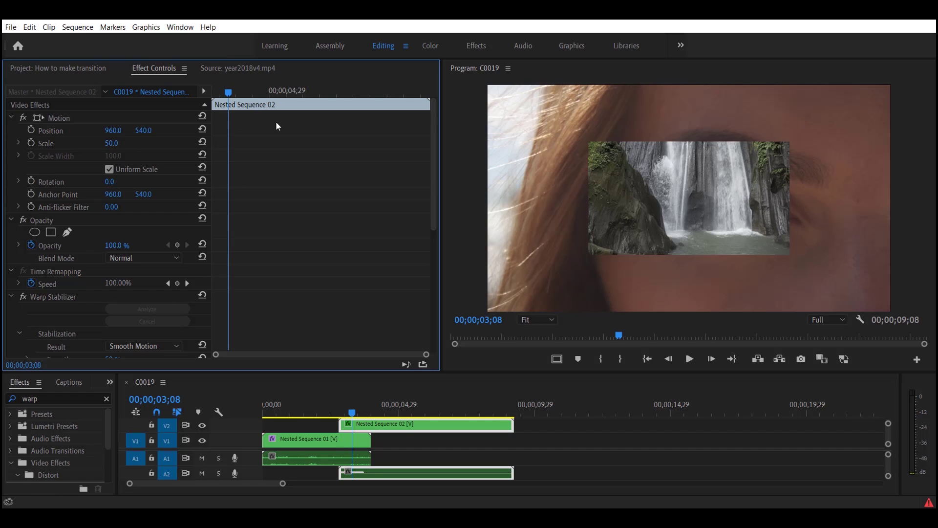
{"action": "mouse_move", "coordinate": [112, 149]}
{"action": "left_mouse_down"}
{"action": "mouse_move", "coordinate": [87, 150]}
{"action": "mouse_move", "coordinate": [146, 131]}
{"action": "mouse_move", "coordinate": [132, 140]}
{"action": "mouse_move", "coordinate": [147, 146]}
{"action": "left_mouse_up"}
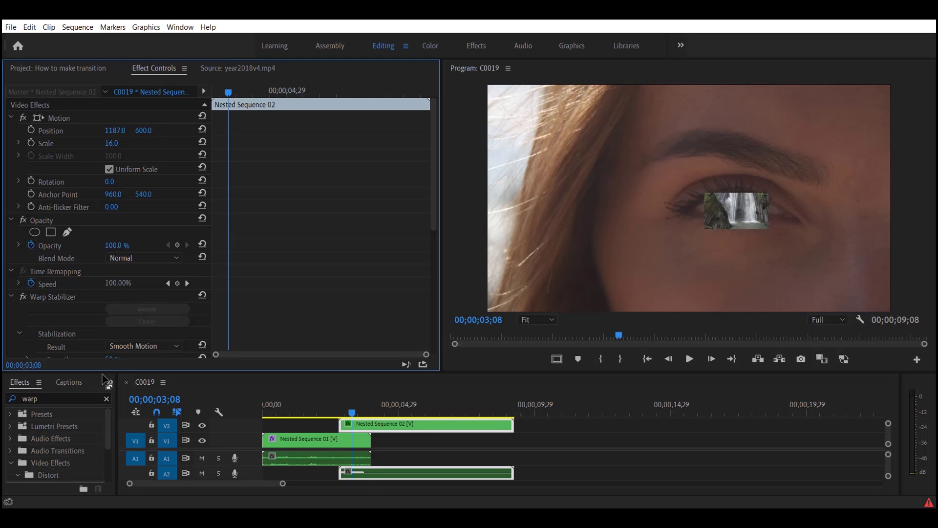
- Blend the waterfall inset with Pin Light and position it at 1158/586 over the iris
{"action": "left_click", "coordinate": [117, 258]}
{"action": "scroll", "coordinate": [140, 411], "scroll_direction": "down", "scroll_amount": 3}
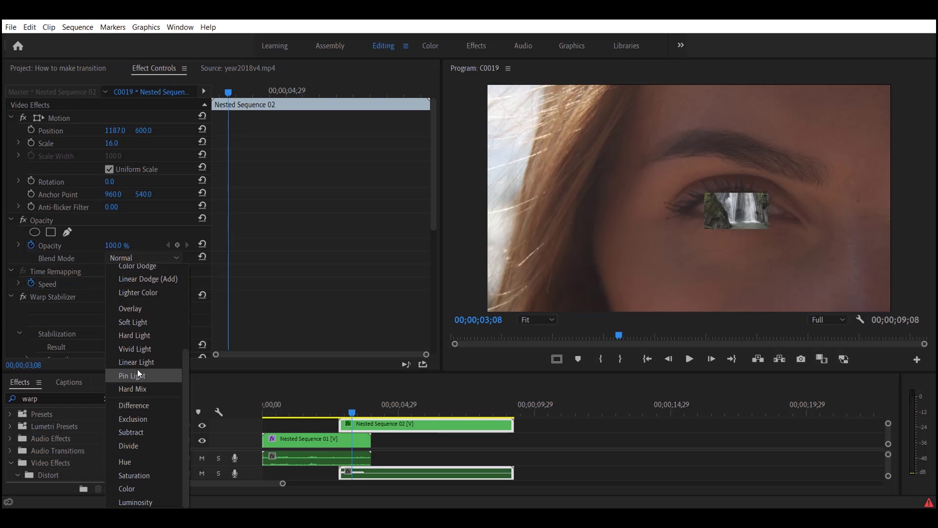
{"action": "left_click", "coordinate": [140, 378]}
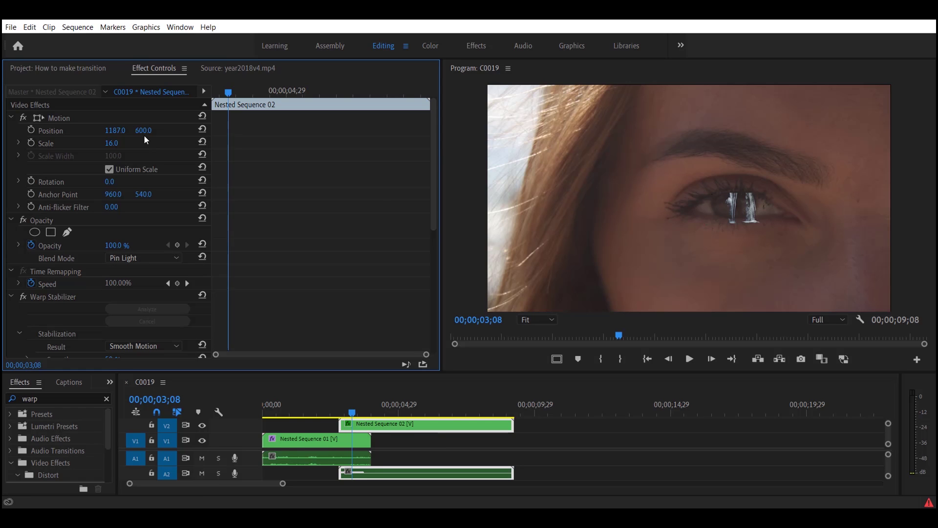
{"action": "mouse_move", "coordinate": [121, 132]}
{"action": "left_mouse_down"}
{"action": "mouse_move", "coordinate": [103, 133]}
{"action": "mouse_move", "coordinate": [103, 143]}
{"action": "left_mouse_up"}
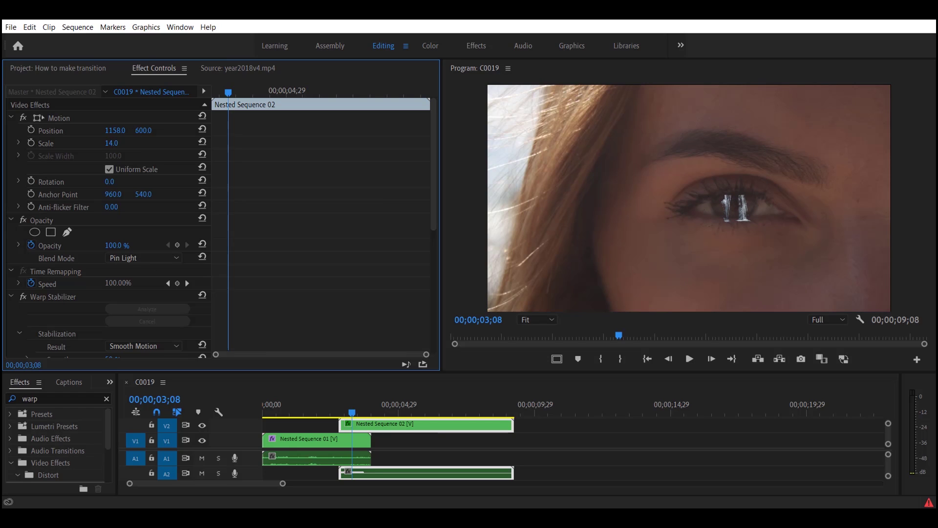
{"action": "left_click_drag", "start_coordinate": [144, 131], "coordinate": [132, 131]}
{"action": "left_click_drag", "start_coordinate": [122, 130], "coordinate": [121, 131]}
- Reset the blend mode to Normal and add an ellipse mask to Nested Sequence 02
{"action": "left_click", "coordinate": [122, 257]}
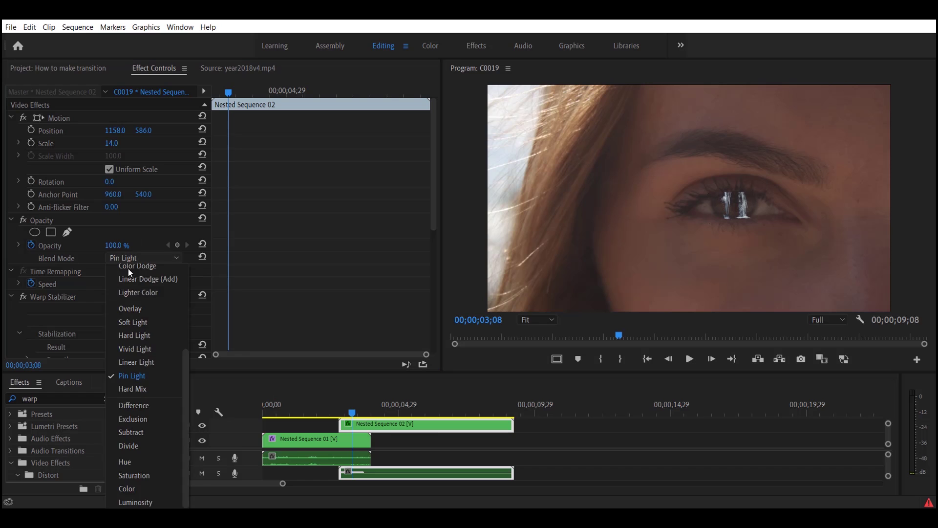
{"action": "scroll", "coordinate": [138, 313], "scroll_direction": "up", "scroll_amount": 5}
{"action": "left_click", "coordinate": [140, 271]}
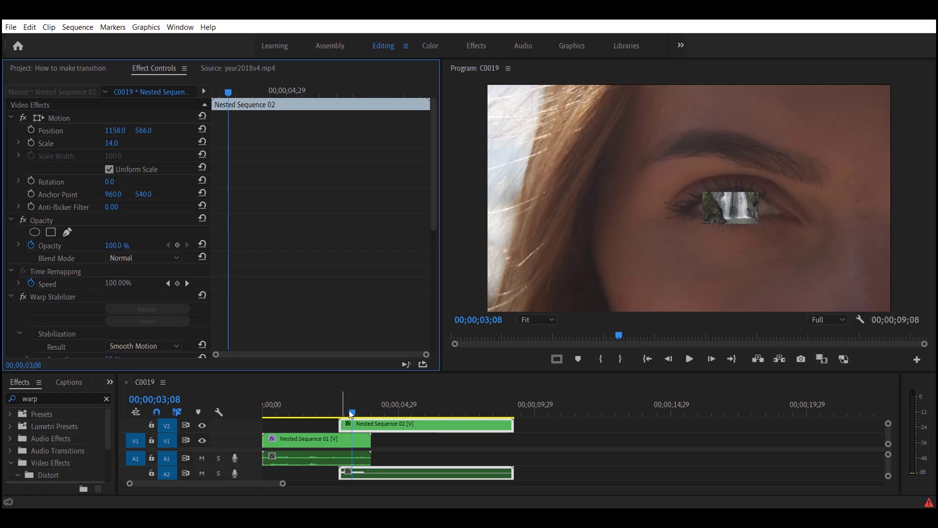
{"action": "left_click", "coordinate": [369, 425]}
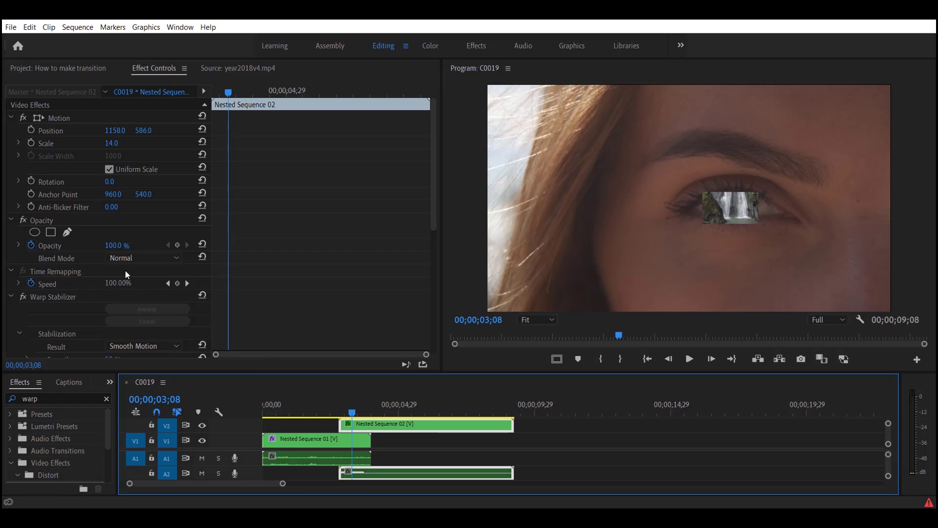
{"action": "left_click", "coordinate": [35, 233]}
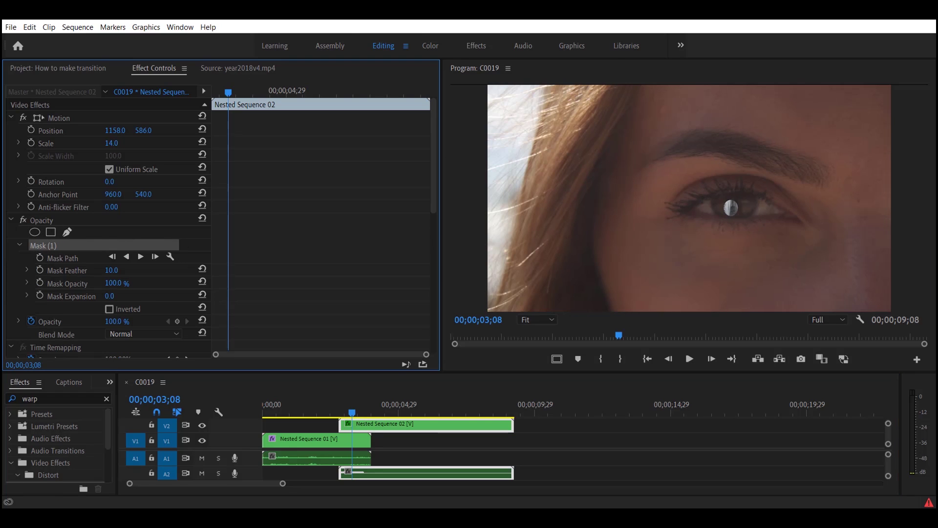
{"action": "left_click", "coordinate": [680, 48]}
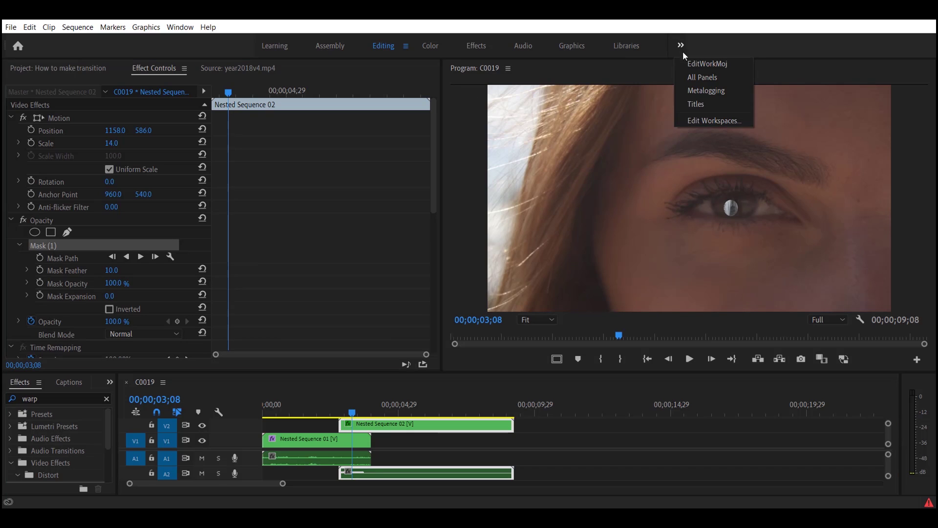
- Switch to the colour workspace and drag the mask's side handles outward over the iris
{"action": "left_click", "coordinate": [711, 77]}
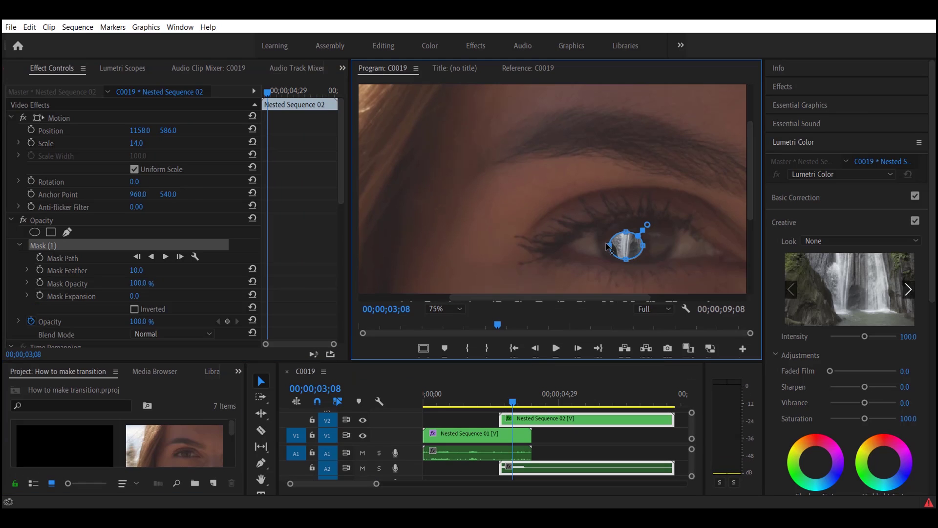
{"action": "mouse_move", "coordinate": [607, 247]}
{"action": "left_mouse_down"}
{"action": "mouse_move", "coordinate": [596, 246]}
{"action": "mouse_move", "coordinate": [623, 219]}
{"action": "left_mouse_up"}
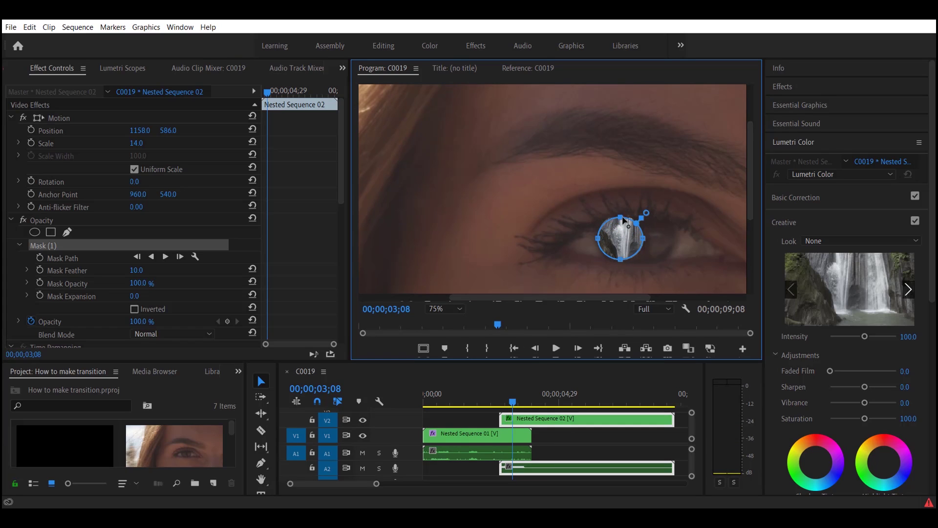
{"action": "mouse_move", "coordinate": [643, 238]}
{"action": "left_mouse_down"}
{"action": "mouse_move", "coordinate": [680, 242]}
{"action": "mouse_move", "coordinate": [638, 266]}
{"action": "left_mouse_up"}
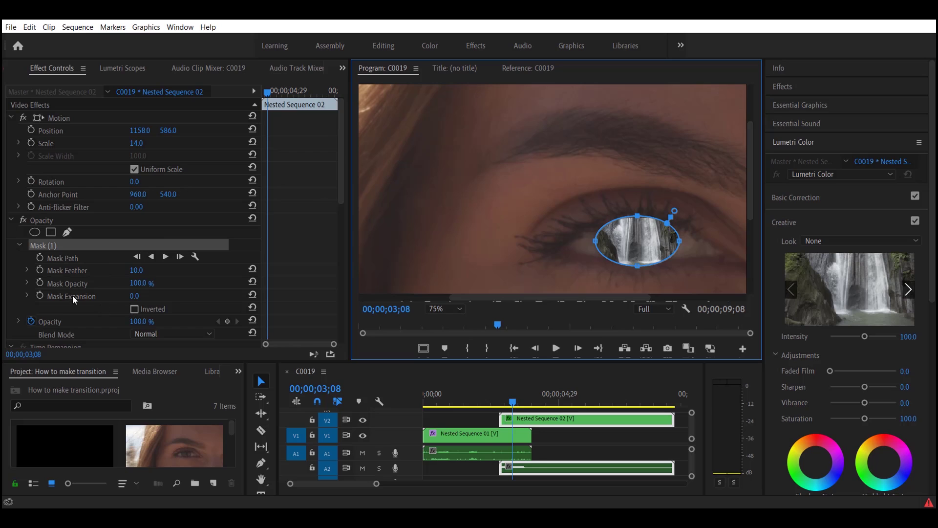
- Set Mask Feather to 262 and Mask Expansion to -117, hiding the mask outline
{"action": "left_click_drag", "start_coordinate": [137, 271], "coordinate": [152, 270]}
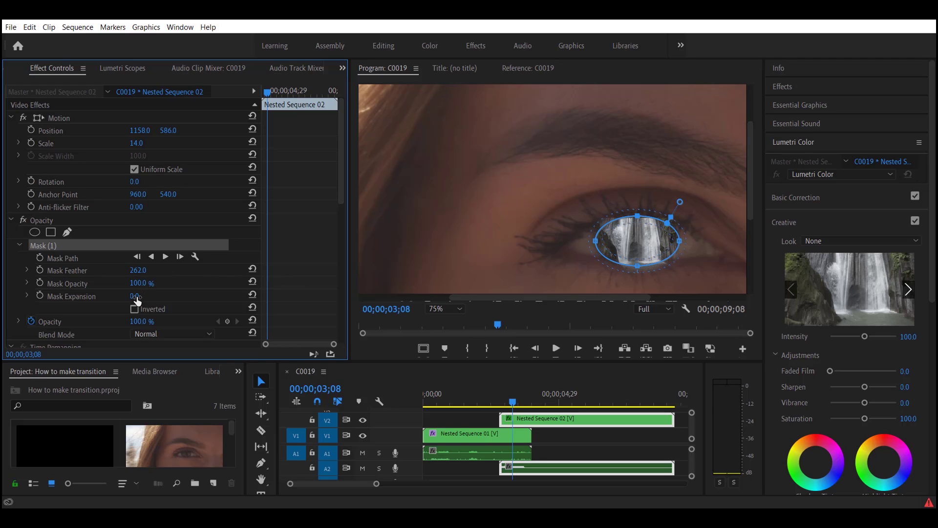
{"action": "left_click_drag", "start_coordinate": [134, 295], "coordinate": [125, 296]}
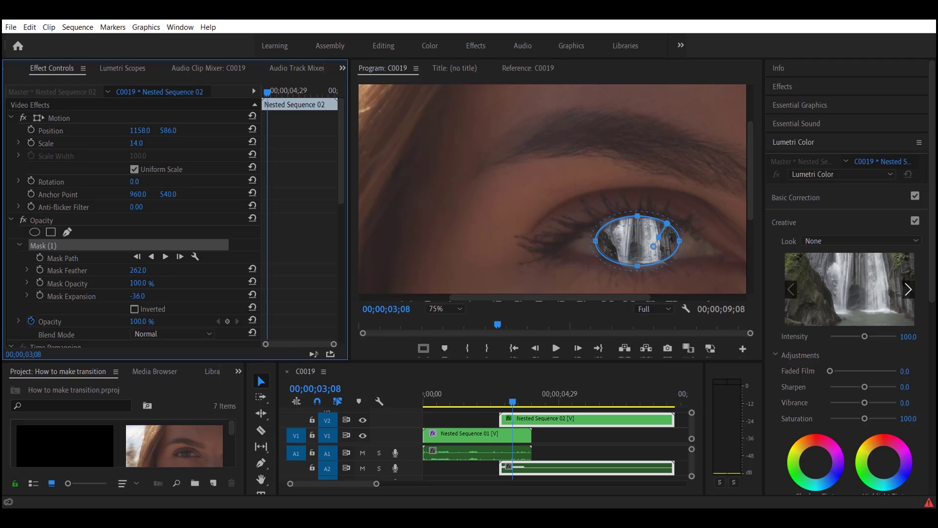
{"action": "left_click_drag", "start_coordinate": [136, 296], "coordinate": [279, 302]}
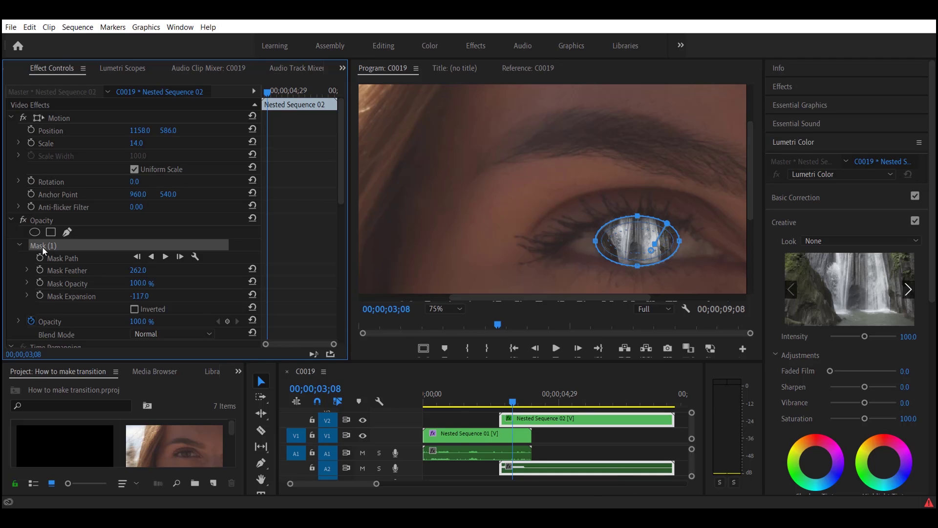
{"action": "left_click", "coordinate": [52, 221]}
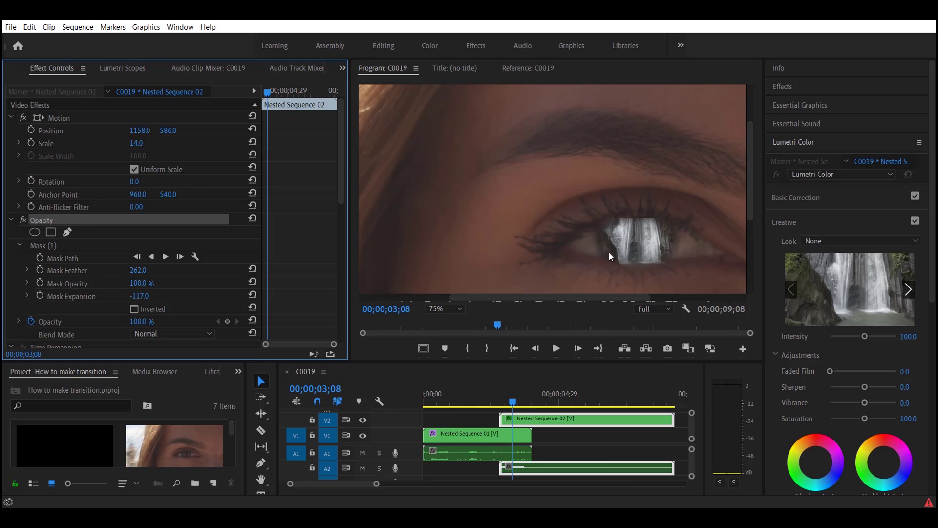
{"action": "scroll", "coordinate": [322, 318], "scroll_direction": "down", "scroll_amount": 1}
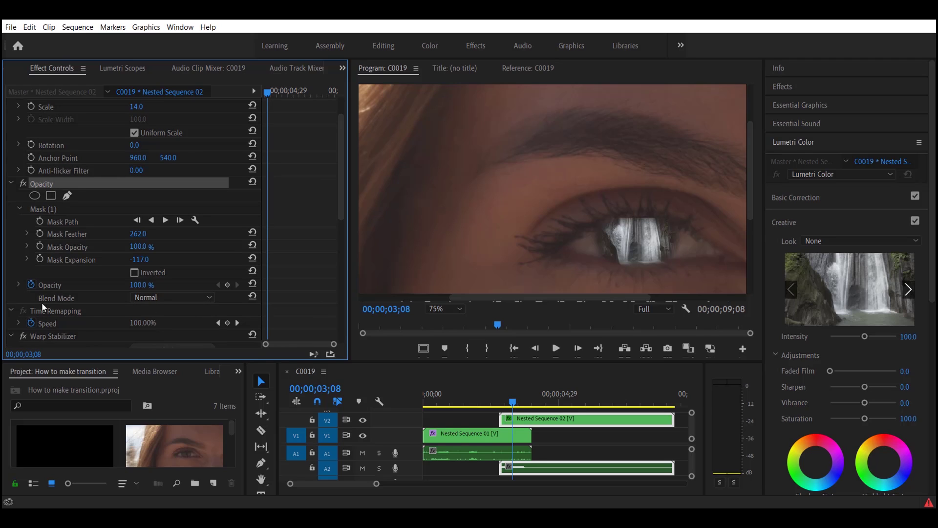
{"action": "left_click", "coordinate": [158, 300]}
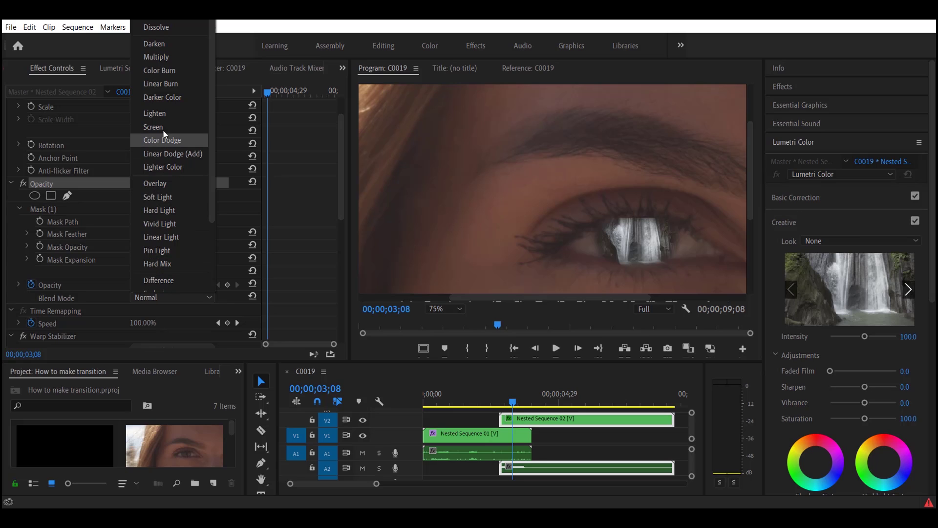
- Try Lighten, Pin Light, Screen, Soft Light and Dissolve blends, settling on Hard Light
{"action": "left_click", "coordinate": [155, 114]}
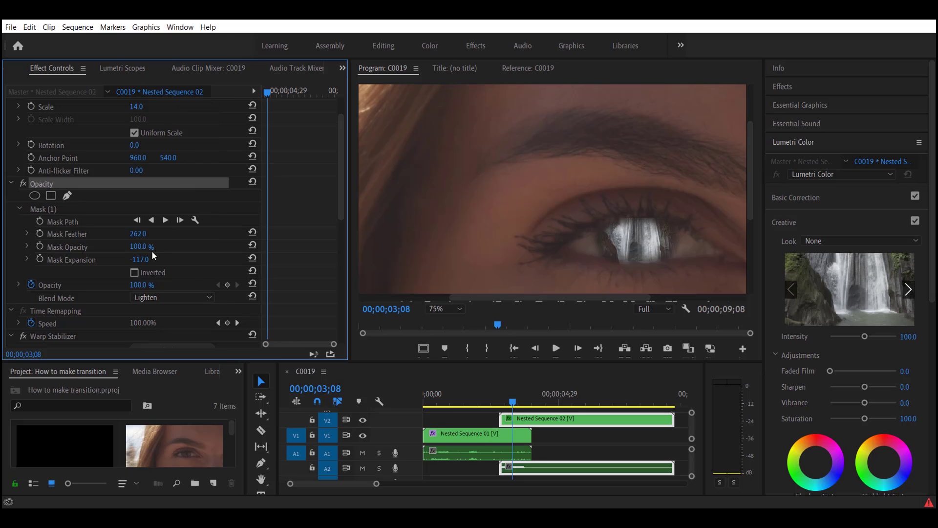
{"action": "left_click", "coordinate": [164, 297]}
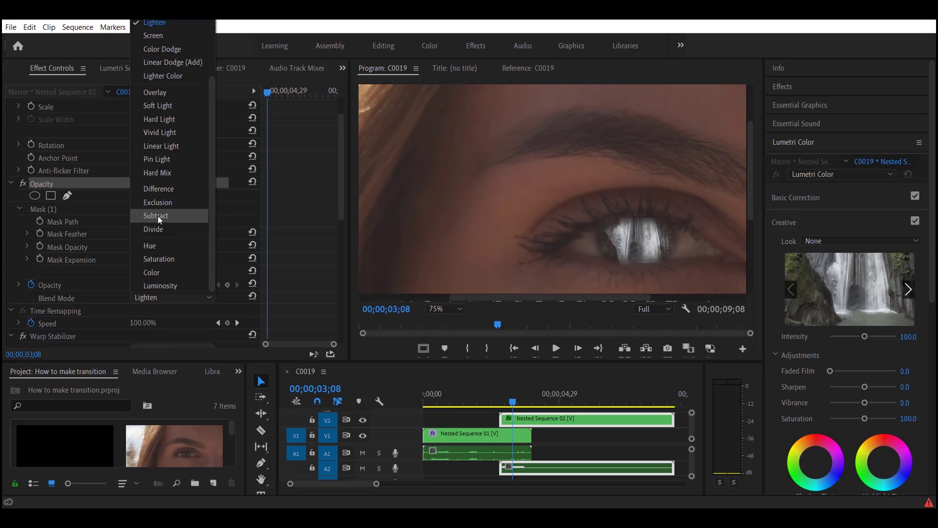
{"action": "left_click", "coordinate": [167, 159]}
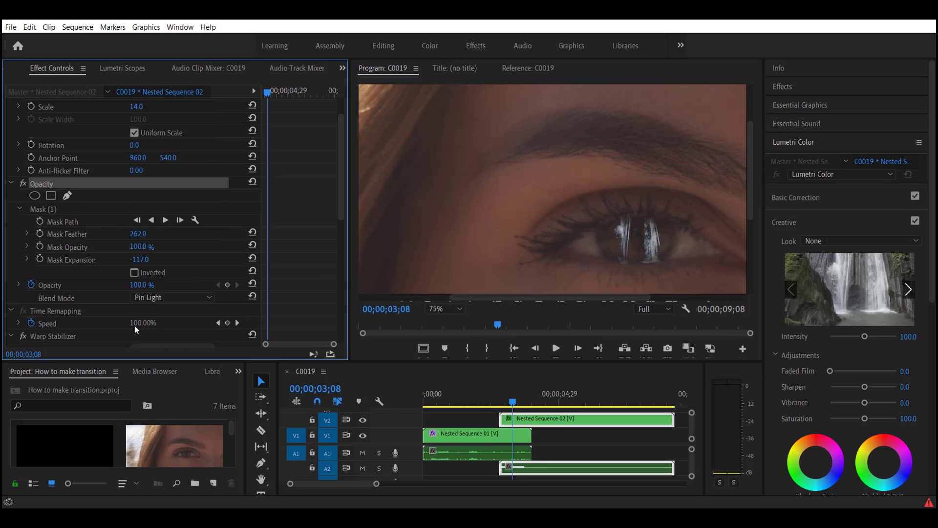
{"action": "left_click", "coordinate": [167, 301]}
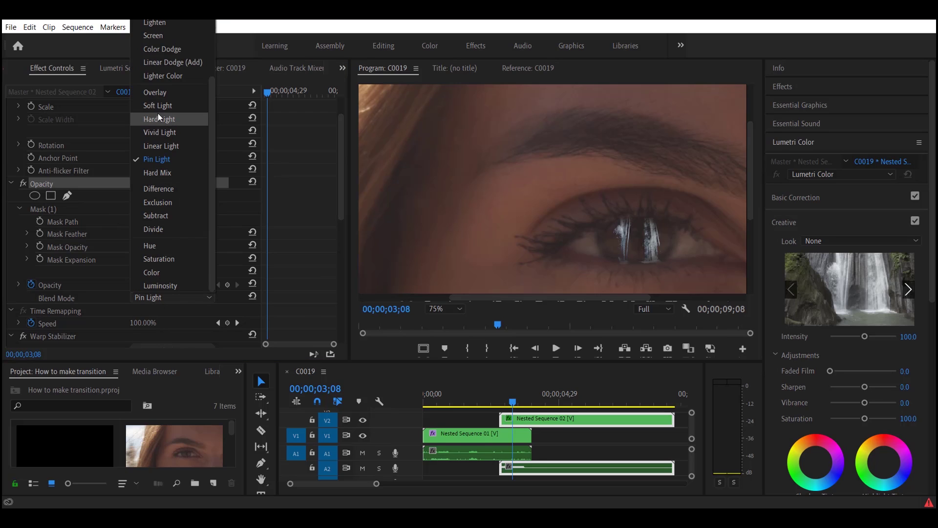
{"action": "left_click", "coordinate": [160, 35]}
{"action": "left_click", "coordinate": [176, 298]}
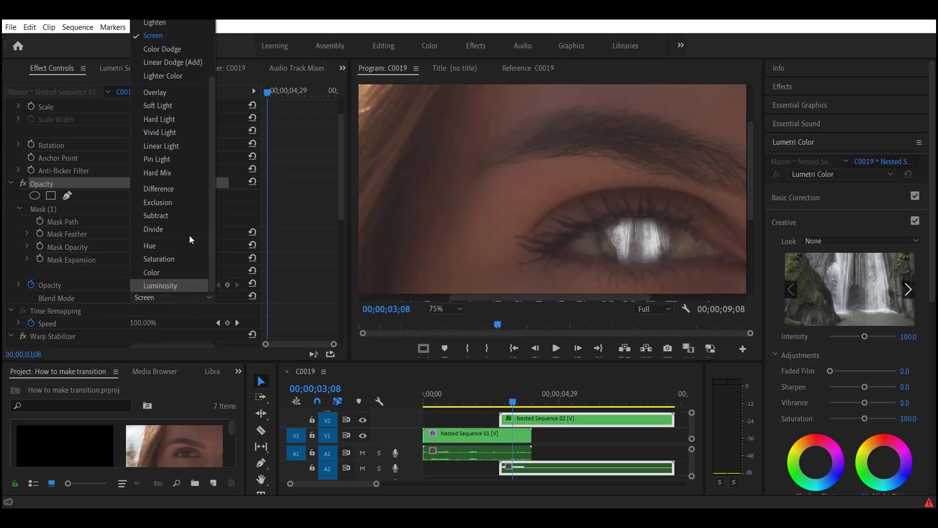
{"action": "left_click", "coordinate": [167, 197]}
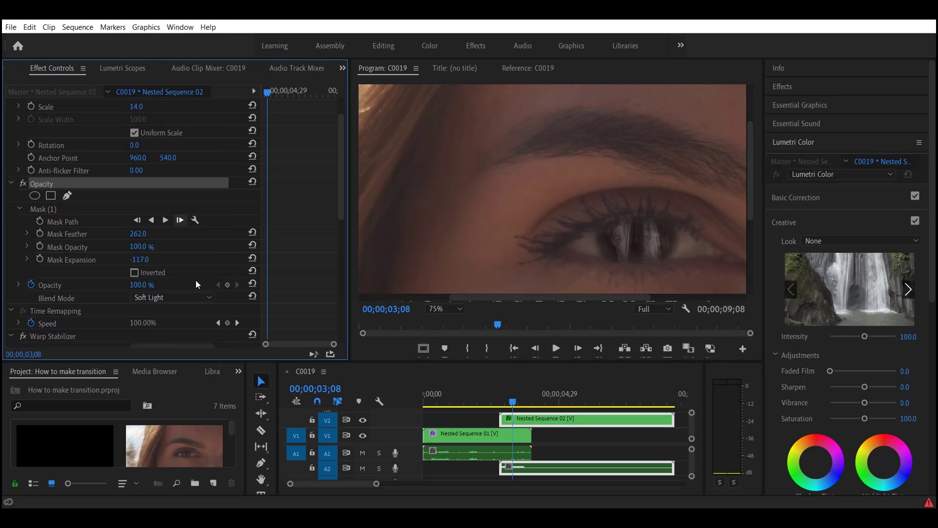
{"action": "left_click", "coordinate": [171, 293]}
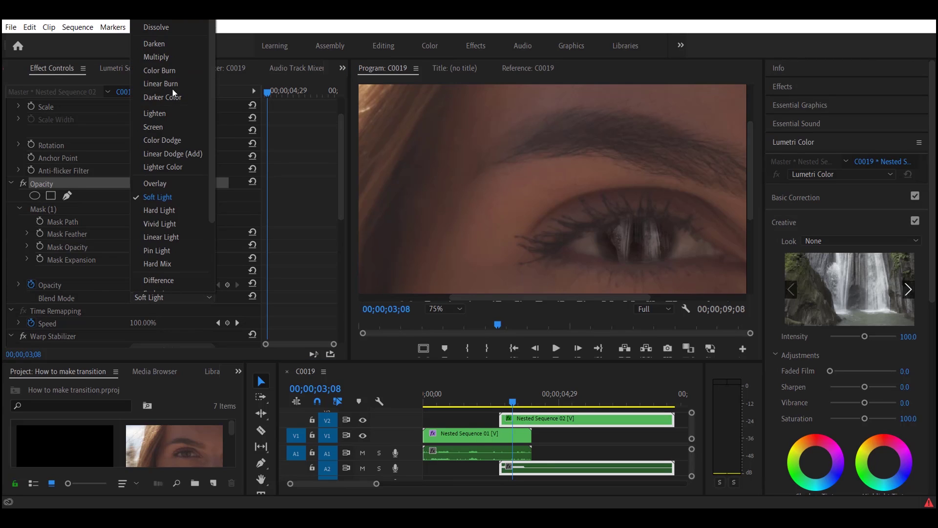
{"action": "left_click", "coordinate": [164, 35]}
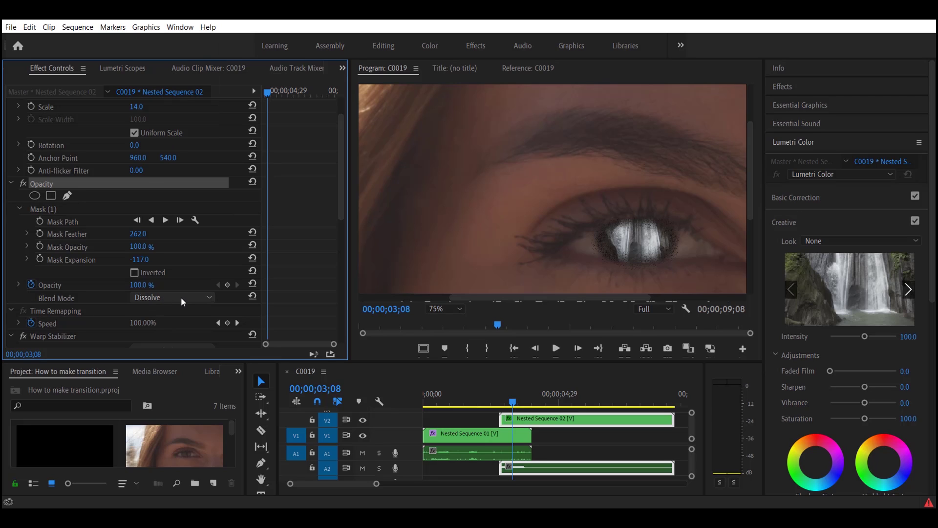
{"action": "scroll", "coordinate": [182, 301], "scroll_direction": "down", "scroll_amount": 1}
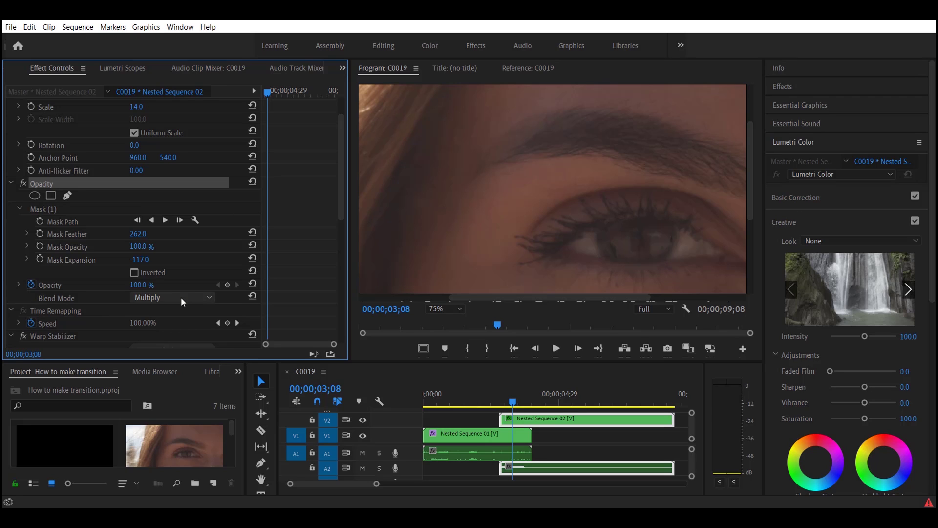
{"action": "scroll", "coordinate": [181, 297], "scroll_direction": "down", "scroll_amount": 1}
{"action": "scroll", "coordinate": [181, 297], "scroll_direction": "down", "scroll_amount": 1}
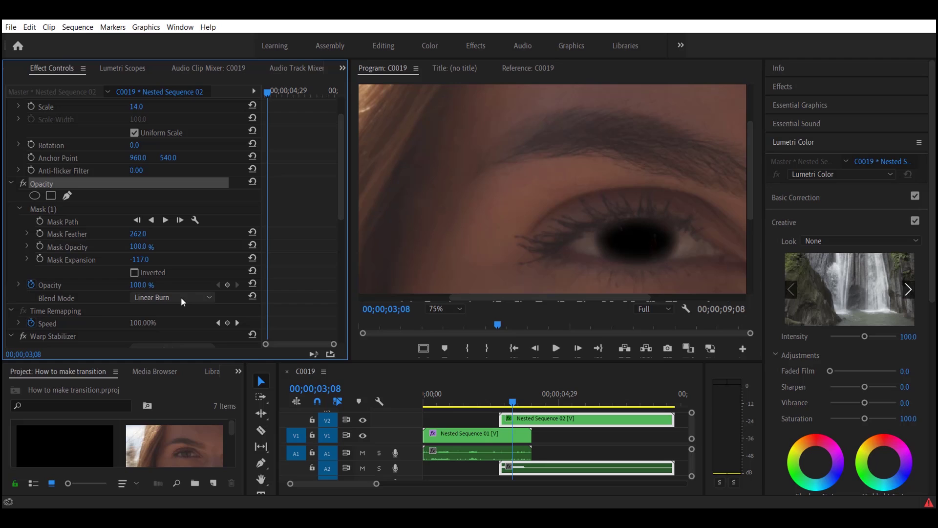
{"action": "scroll", "coordinate": [181, 297], "scroll_direction": "down", "scroll_amount": 1}
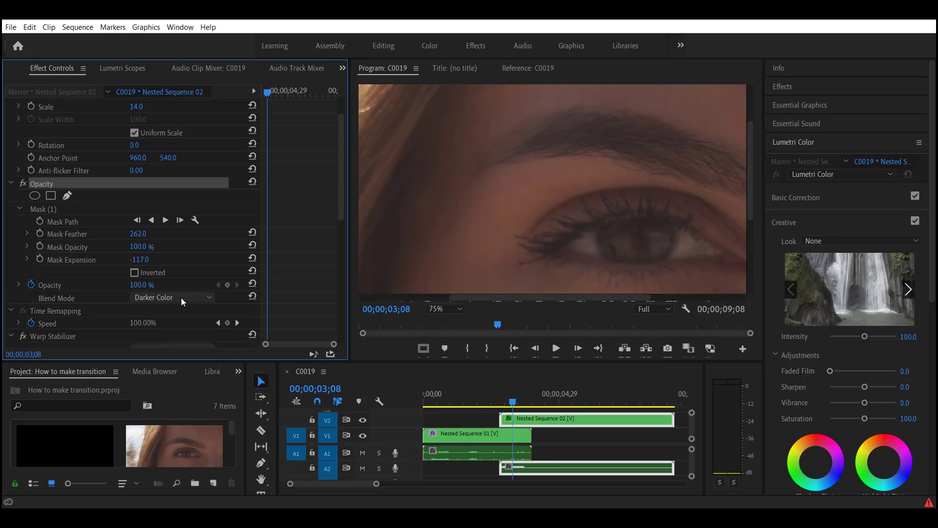
{"action": "scroll", "coordinate": [181, 298], "scroll_direction": "down", "scroll_amount": 1}
{"action": "scroll", "coordinate": [181, 297], "scroll_direction": "down", "scroll_amount": 1}
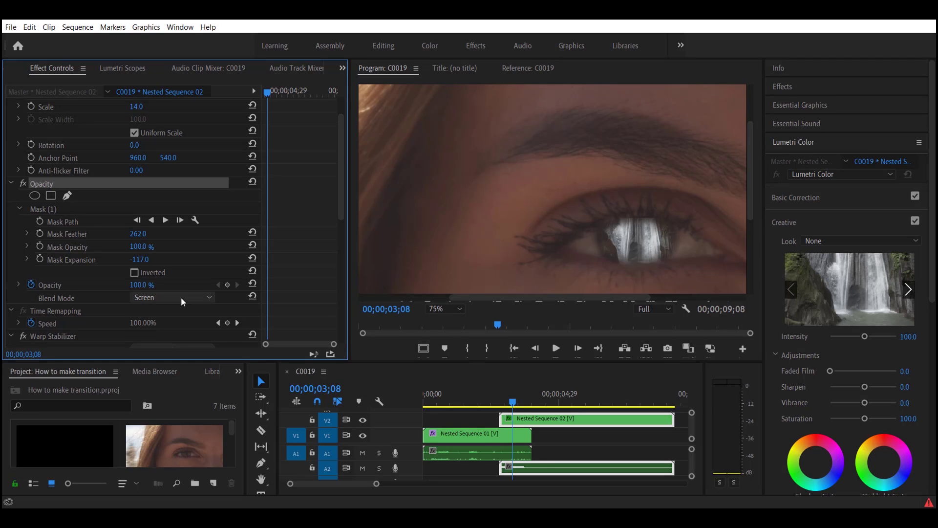
{"action": "scroll", "coordinate": [181, 297], "scroll_direction": "down", "scroll_amount": 1}
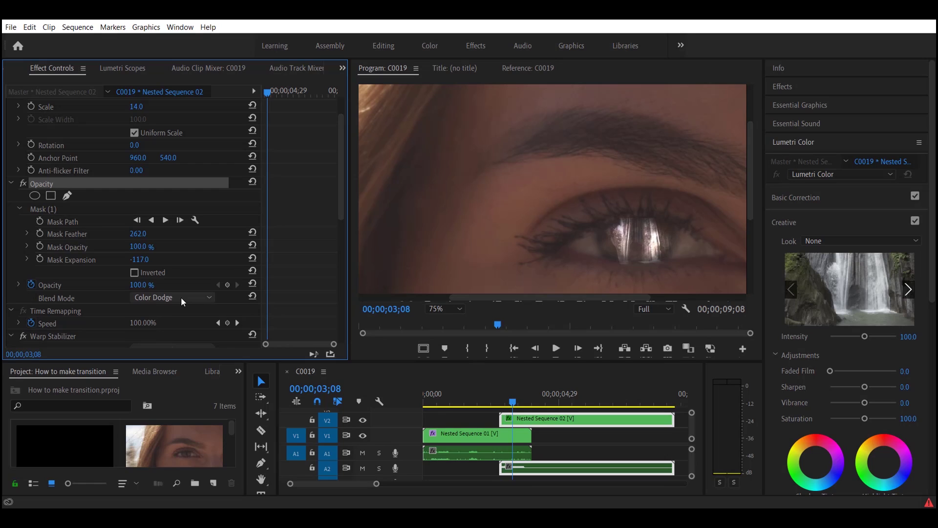
{"action": "scroll", "coordinate": [181, 297], "scroll_direction": "down", "scroll_amount": 3}
{"action": "scroll", "coordinate": [181, 296], "scroll_direction": "down", "scroll_amount": 1}
{"action": "scroll", "coordinate": [166, 298], "scroll_direction": "down", "scroll_amount": 1}
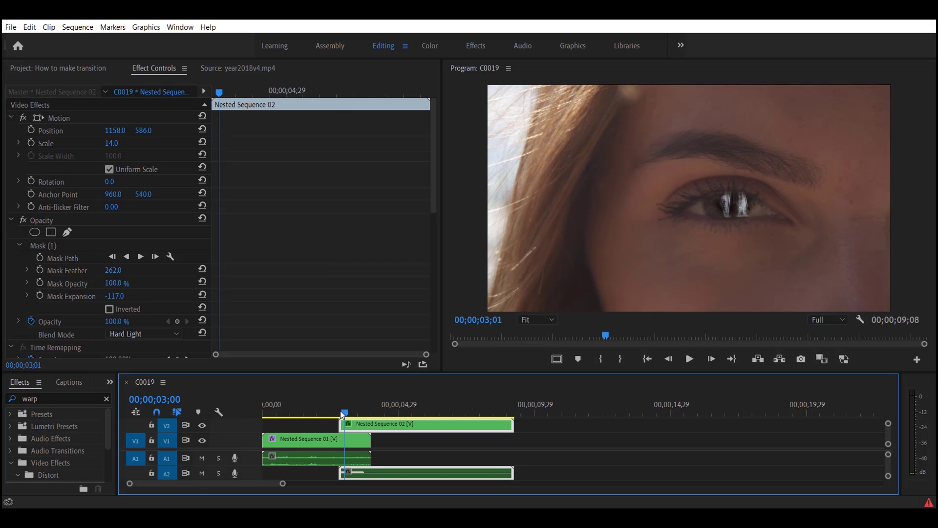
- Park the playhead at 00;00;02;23 and focus the Effect Controls panel
{"action": "mouse_move", "coordinate": [335, 414]}
{"action": "left_mouse_down"}
{"action": "mouse_move", "coordinate": [377, 411]}
{"action": "mouse_move", "coordinate": [326, 416]}
{"action": "mouse_move", "coordinate": [379, 412]}
{"action": "mouse_move", "coordinate": [341, 412]}
{"action": "left_mouse_up"}
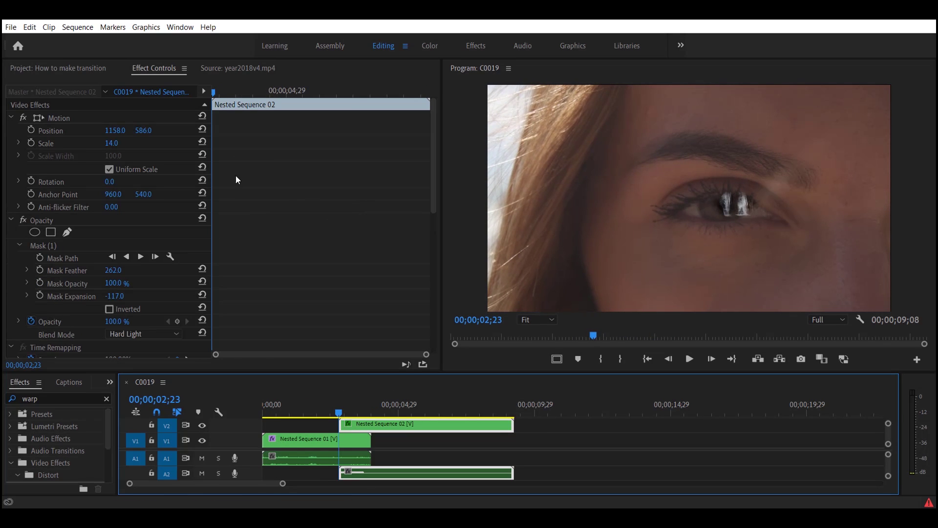
{"action": "left_click", "coordinate": [211, 92]}
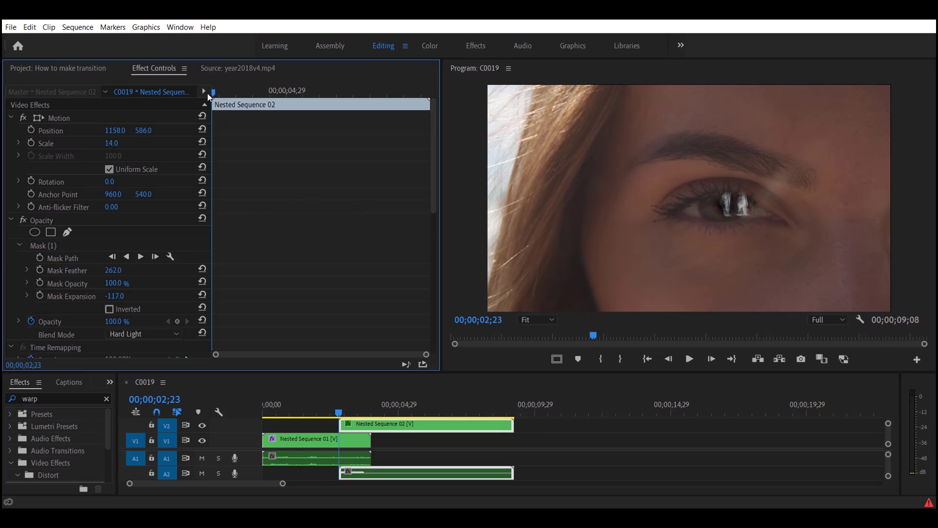
- Enable Position keyframes and align the waterfall overlay with the eye at the first frame
{"action": "left_click", "coordinate": [32, 129]}
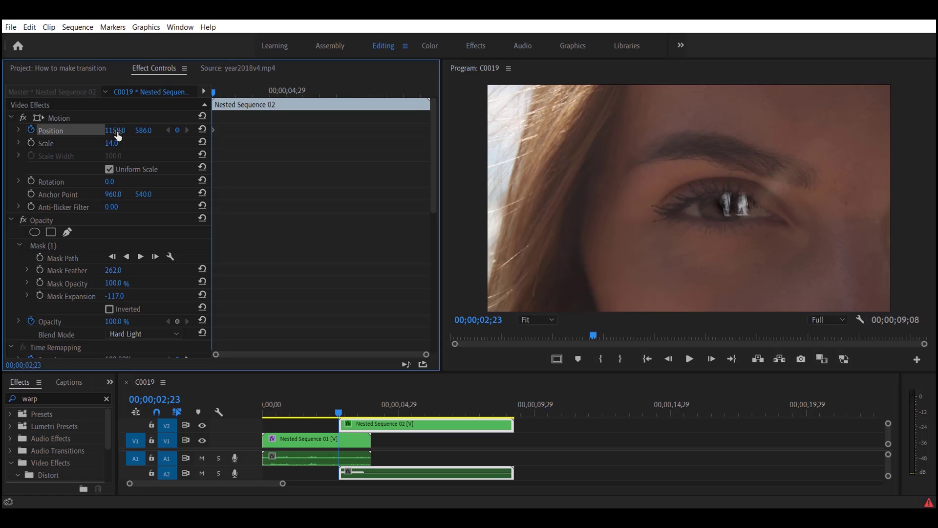
{"action": "mouse_move", "coordinate": [115, 130]}
{"action": "left_mouse_down"}
{"action": "mouse_move", "coordinate": [88, 131]}
{"action": "mouse_move", "coordinate": [163, 130]}
{"action": "left_mouse_up"}
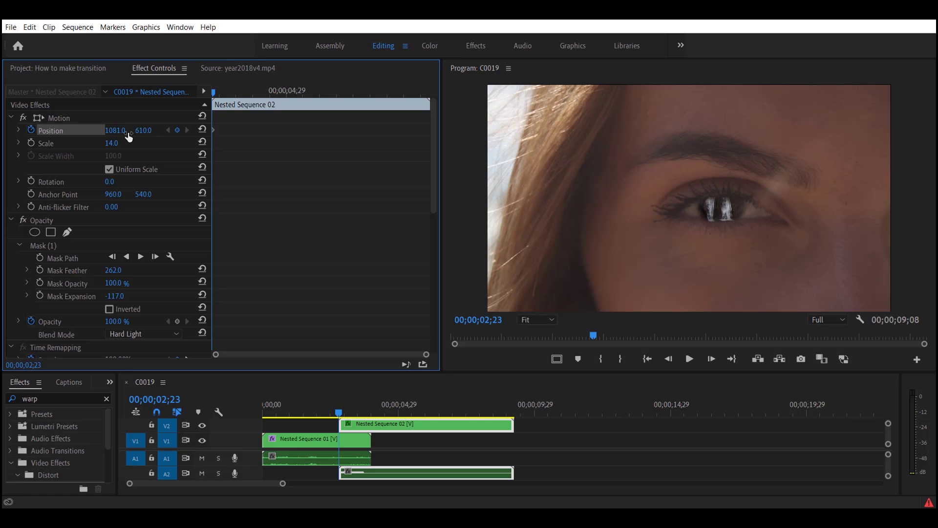
{"action": "left_click_drag", "start_coordinate": [116, 130], "coordinate": [123, 131]}
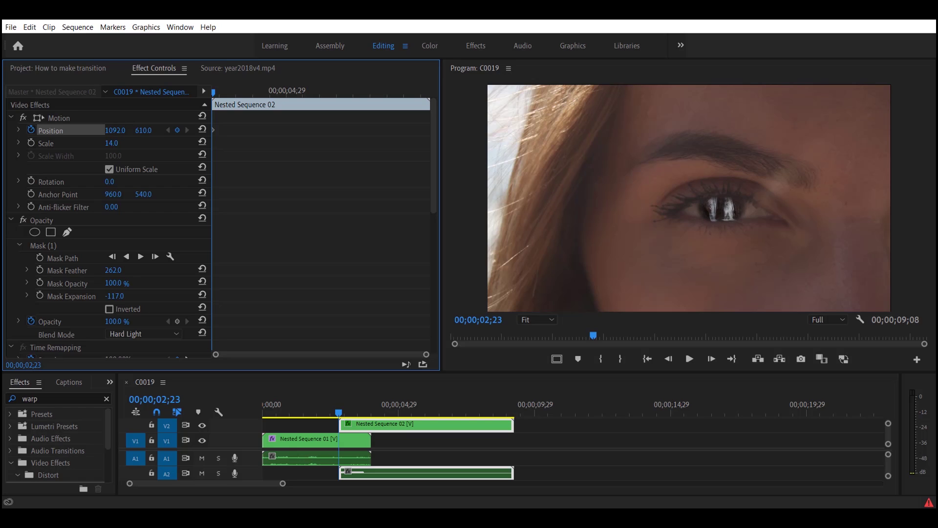
{"action": "left_click_drag", "start_coordinate": [143, 129], "coordinate": [138, 130]}
- At a later frame, adjust Position X/Y so the overlay stays on the eye
{"action": "left_click_drag", "start_coordinate": [340, 415], "coordinate": [361, 410]}
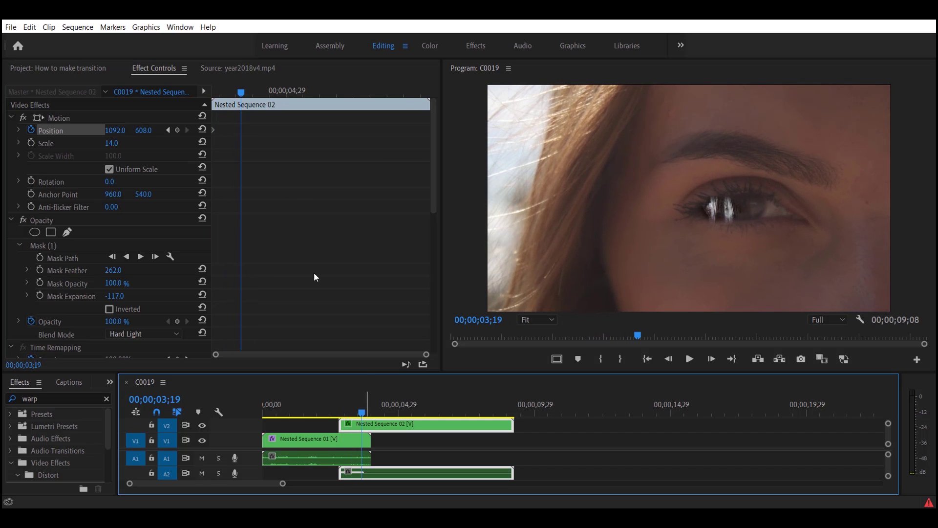
{"action": "mouse_move", "coordinate": [142, 134]}
{"action": "left_mouse_down"}
{"action": "mouse_move", "coordinate": [117, 136]}
{"action": "mouse_move", "coordinate": [189, 131]}
{"action": "left_mouse_up"}
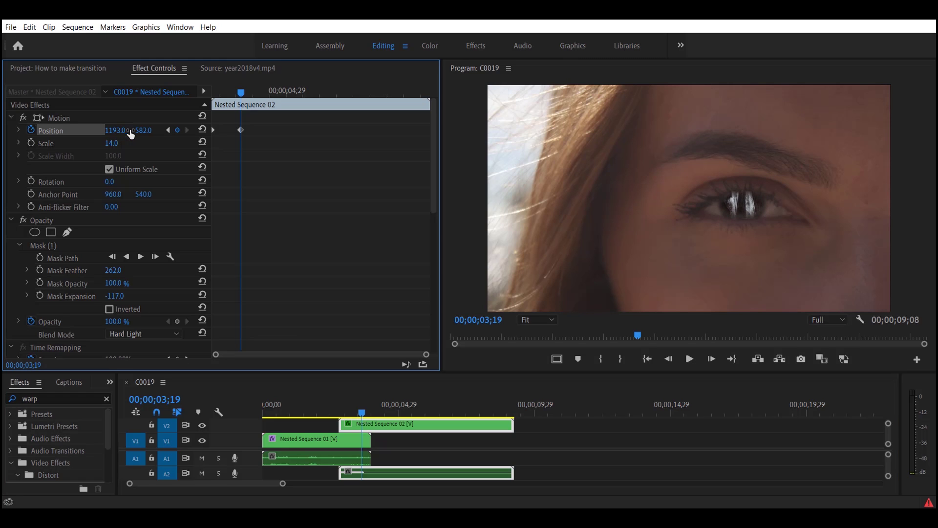
{"action": "left_click_drag", "start_coordinate": [143, 130], "coordinate": [150, 131]}
{"action": "left_click_drag", "start_coordinate": [114, 131], "coordinate": [110, 130]}
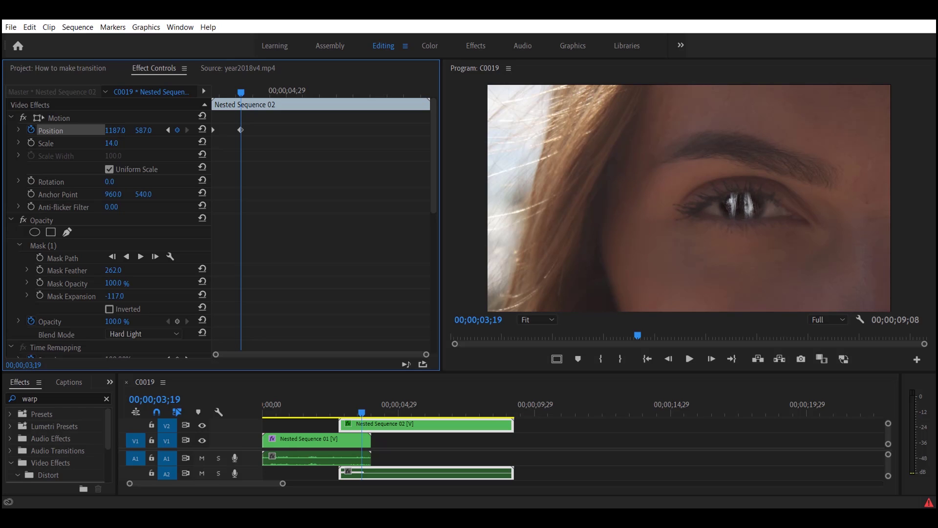
- Scrub through the shot to check overlay alignment, then select Nested Sequence 01
{"action": "left_click_drag", "start_coordinate": [344, 414], "coordinate": [361, 413]}
{"action": "left_click_drag", "start_coordinate": [241, 94], "coordinate": [237, 95]}
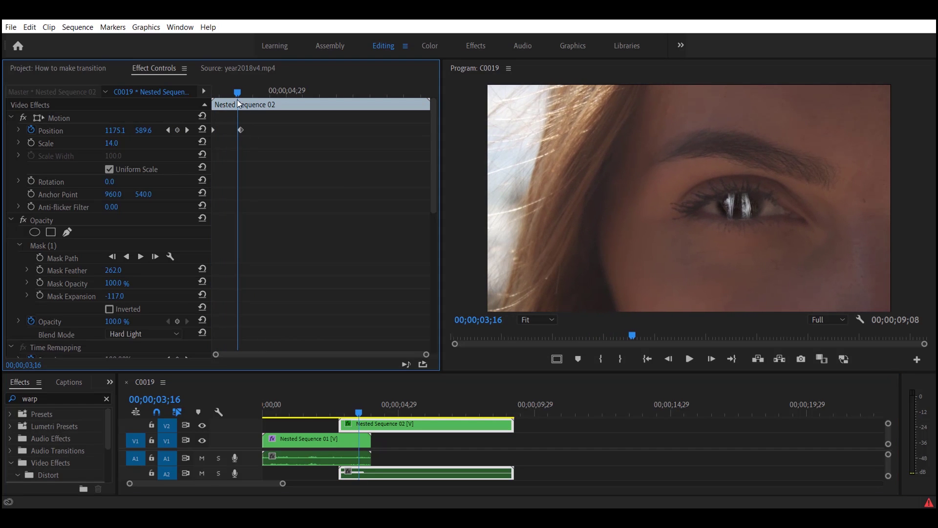
{"action": "left_click_drag", "start_coordinate": [237, 92], "coordinate": [215, 93]}
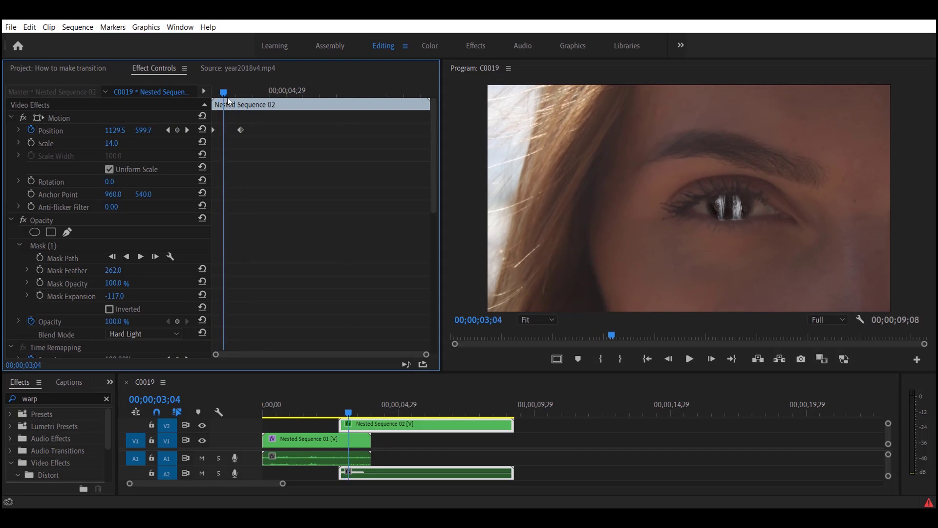
{"action": "left_click_drag", "start_coordinate": [215, 93], "coordinate": [254, 105]}
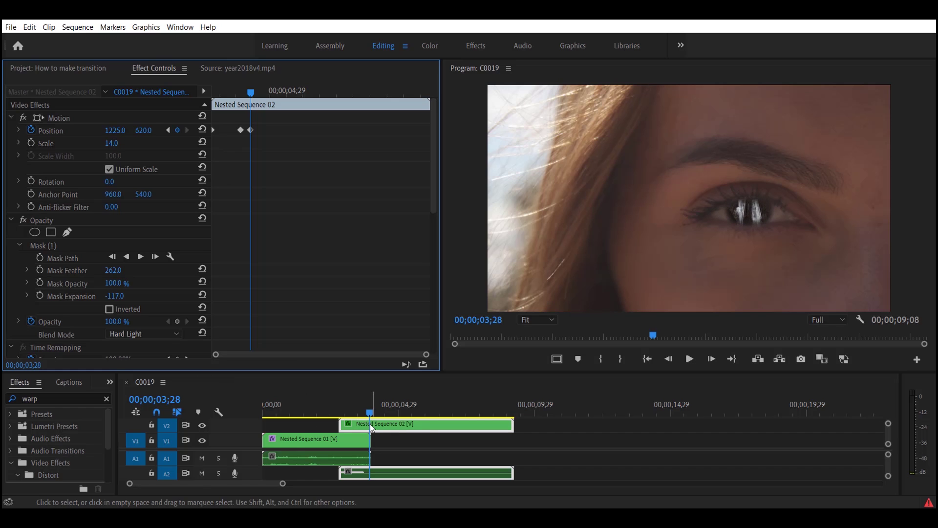
{"action": "left_click", "coordinate": [326, 438]}
{"action": "left_click", "coordinate": [337, 412]}
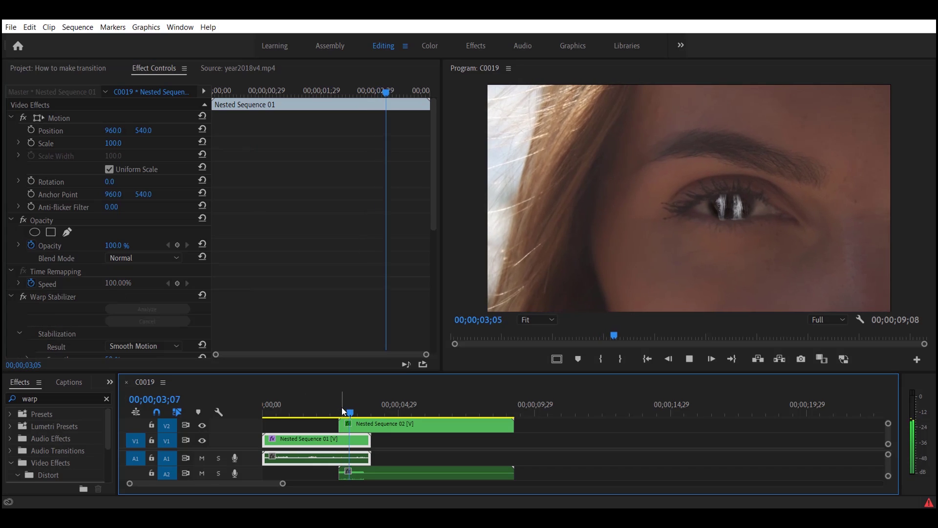
- Play the sequence and review the frames around the cut
{"action": "key", "text": "space"}
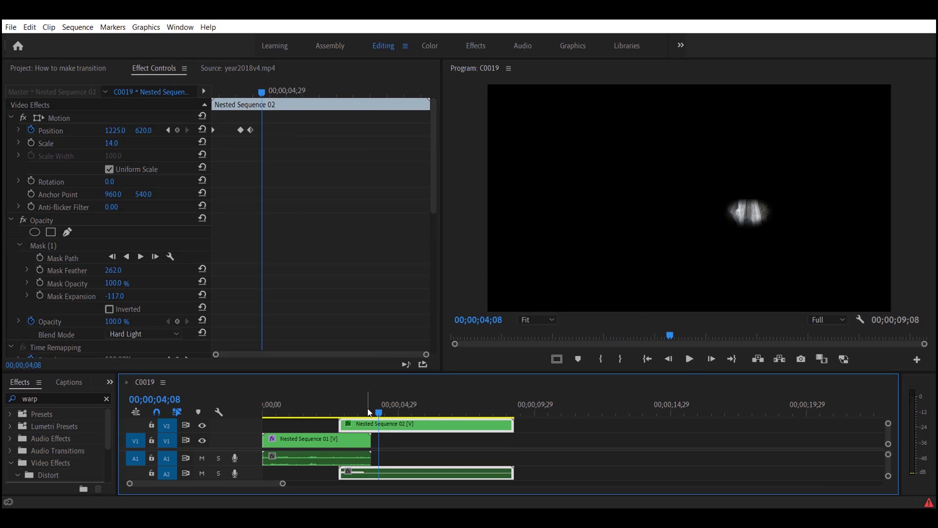
{"action": "left_click_drag", "start_coordinate": [369, 412], "coordinate": [338, 411]}
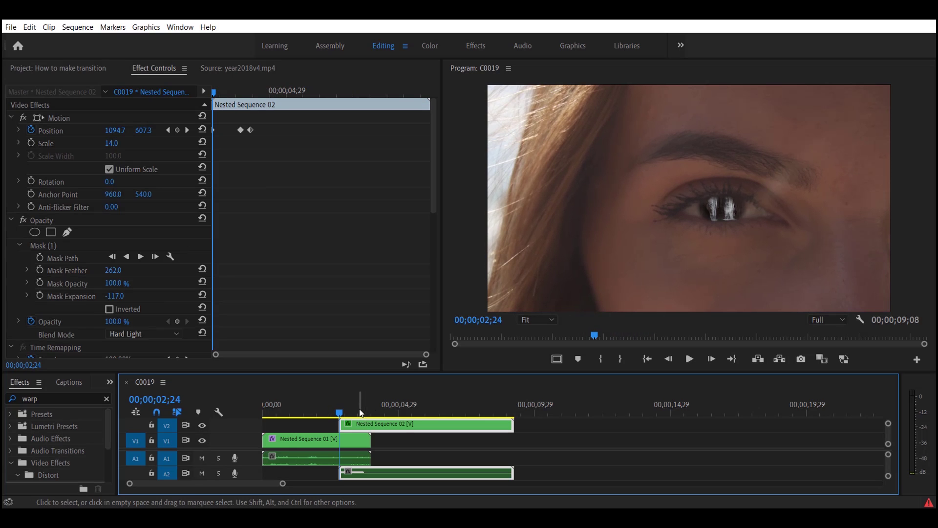
{"action": "key", "text": "space"}
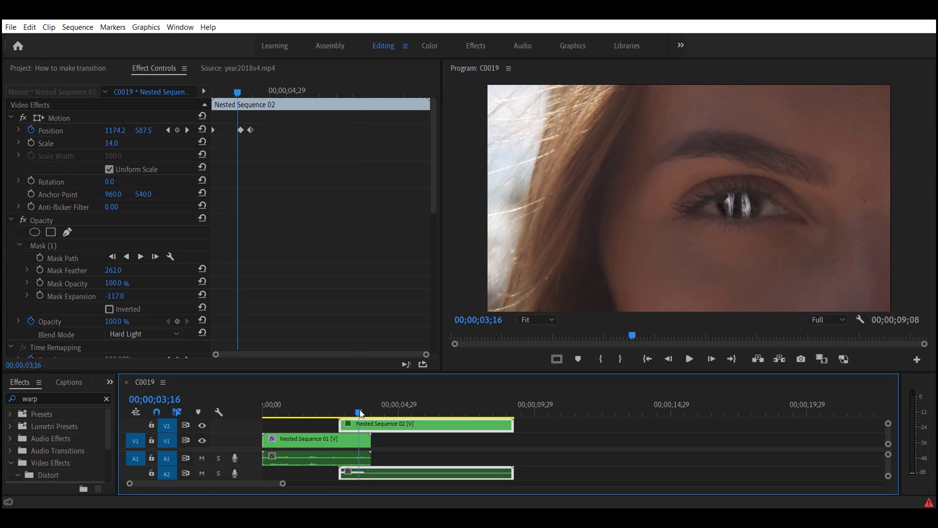
{"action": "left_click_drag", "start_coordinate": [360, 413], "coordinate": [356, 412]}
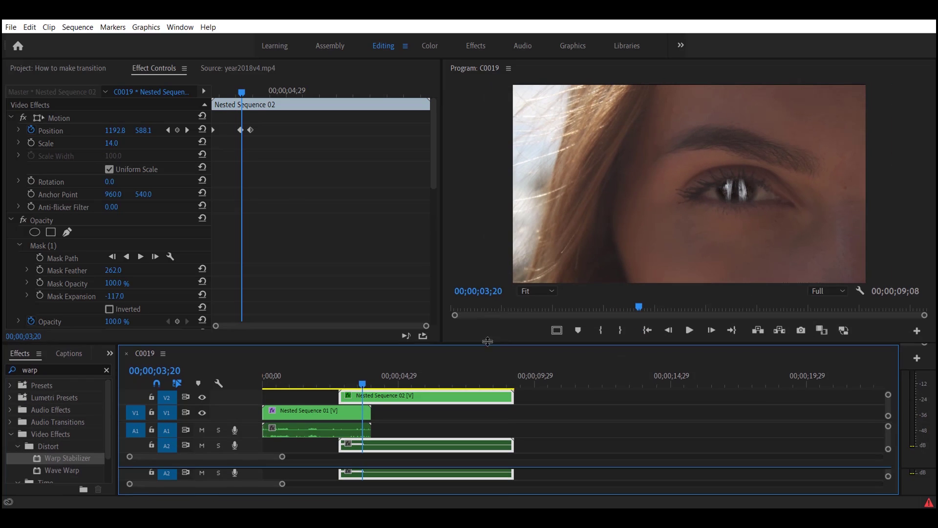
- Open year2018v4.mp4 in the Source monitor and play it
{"action": "left_click", "coordinate": [74, 68]}
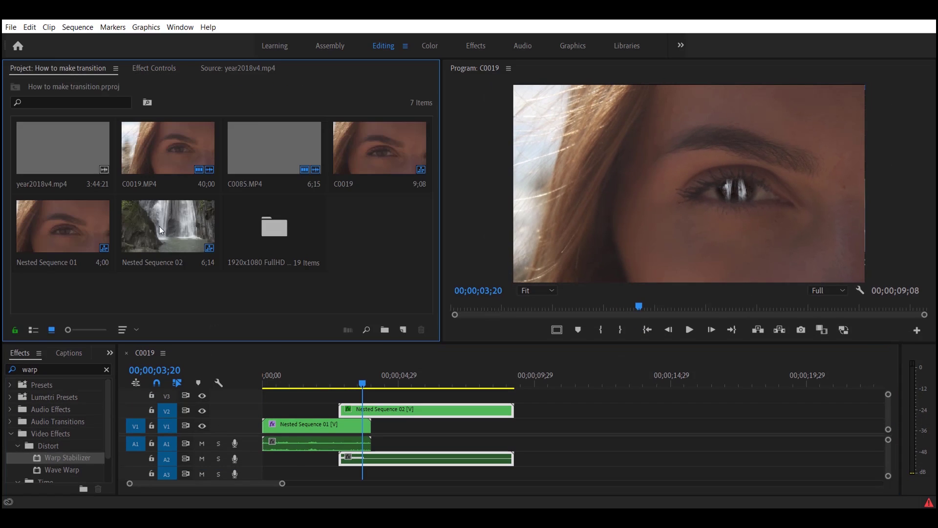
{"action": "double_click", "coordinate": [59, 147]}
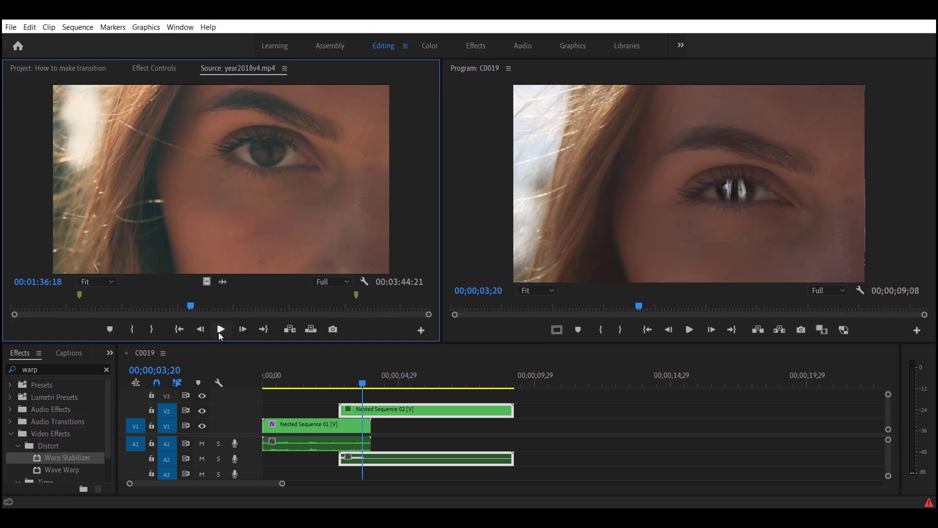
{"action": "left_click", "coordinate": [220, 329]}
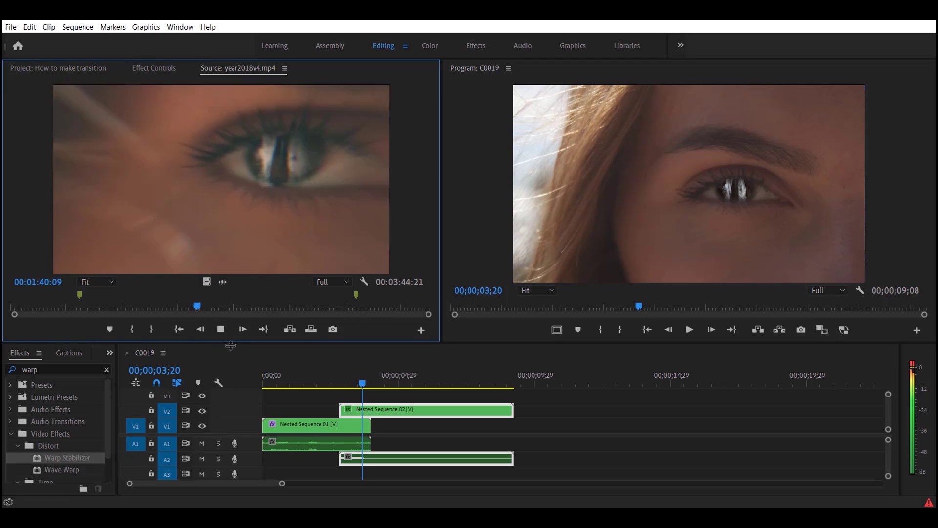
{"action": "left_click", "coordinate": [221, 329]}
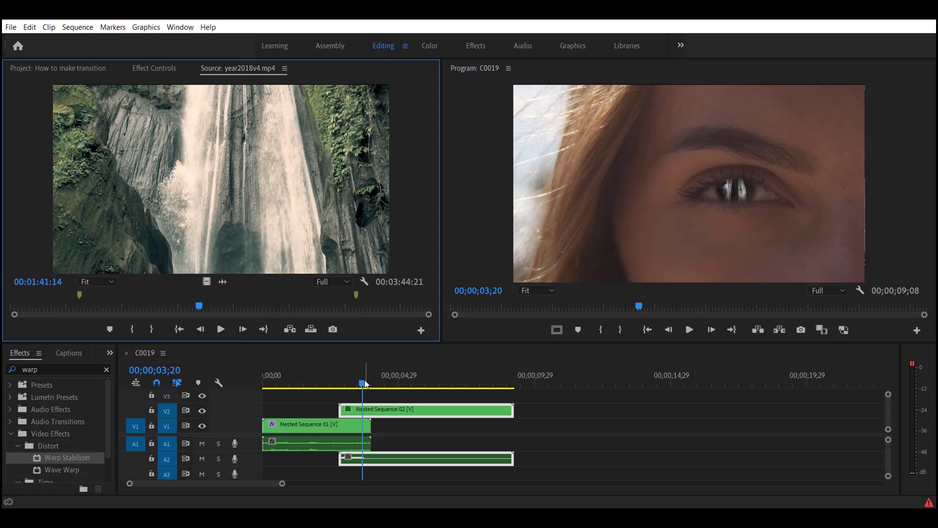
- Return to the Project panel and park the playhead on the cut
{"action": "left_click_drag", "start_coordinate": [362, 384], "coordinate": [372, 385]}
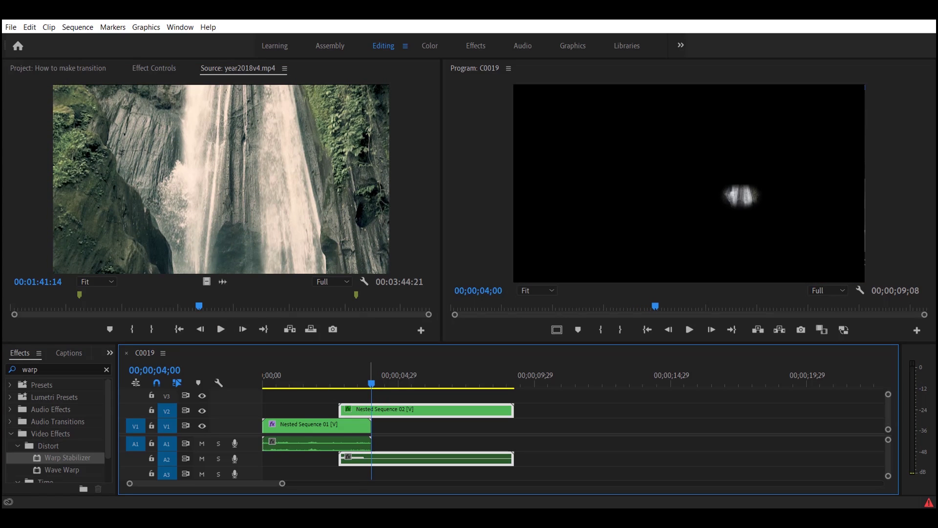
{"action": "left_click", "coordinate": [35, 68]}
{"action": "left_click", "coordinate": [368, 384]}
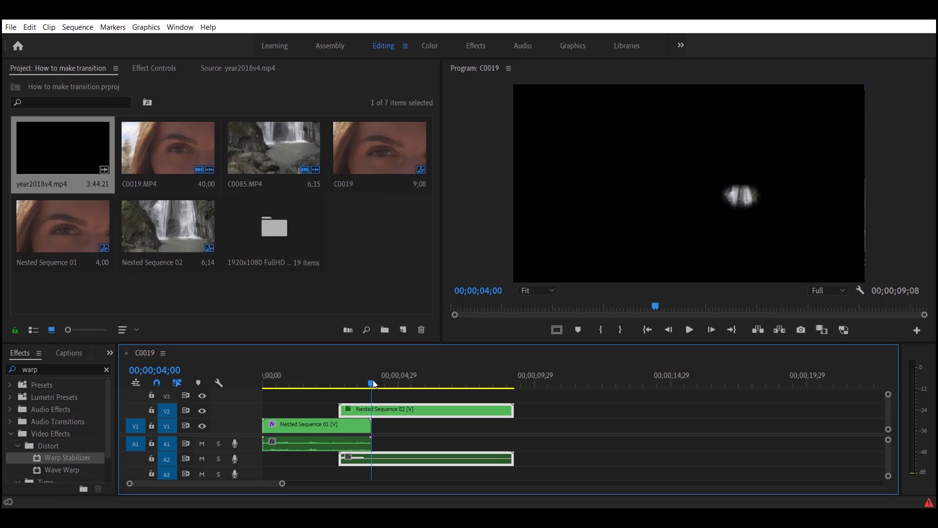
{"action": "left_click_drag", "start_coordinate": [372, 384], "coordinate": [372, 383]}
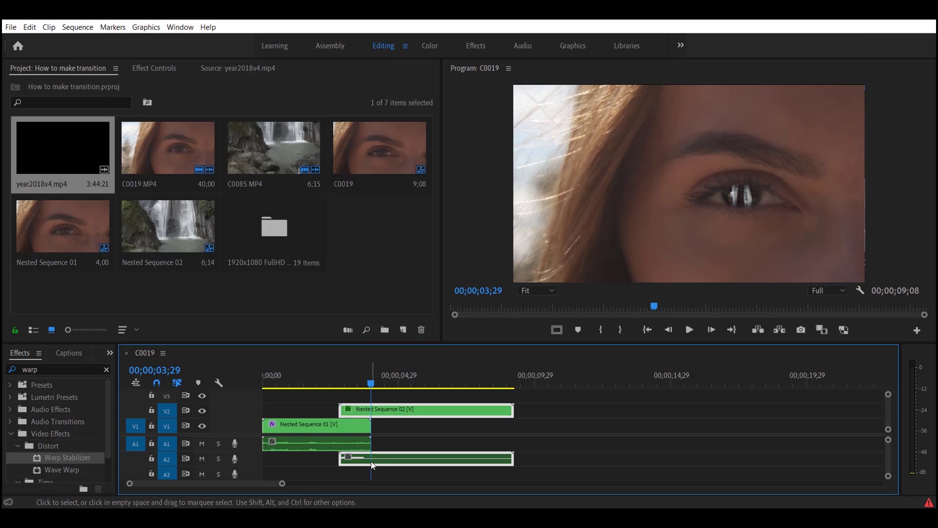
{"action": "key", "text": "c"}
- Split Nested Sequence 02 and its audio at the playhead, then select the right piece
{"action": "left_click", "coordinate": [372, 409]}
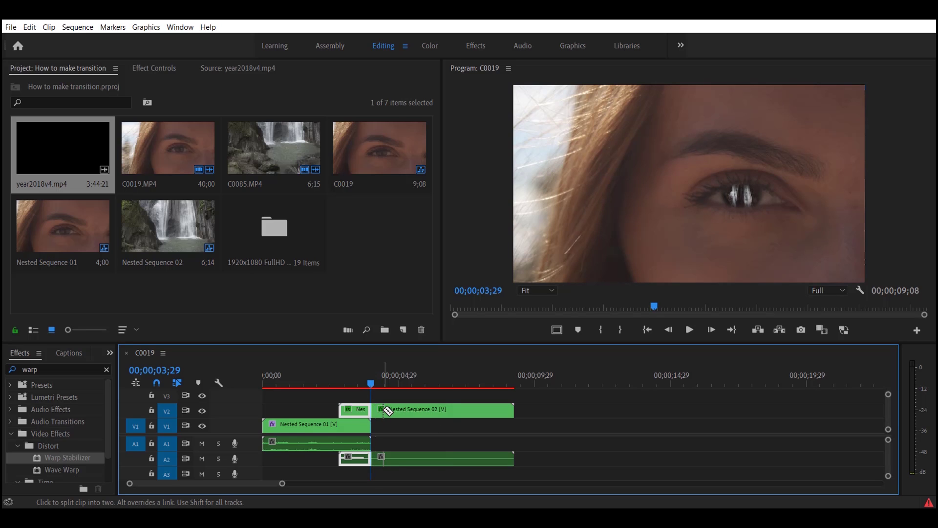
{"action": "key", "text": "v"}
{"action": "left_click", "coordinate": [383, 412]}
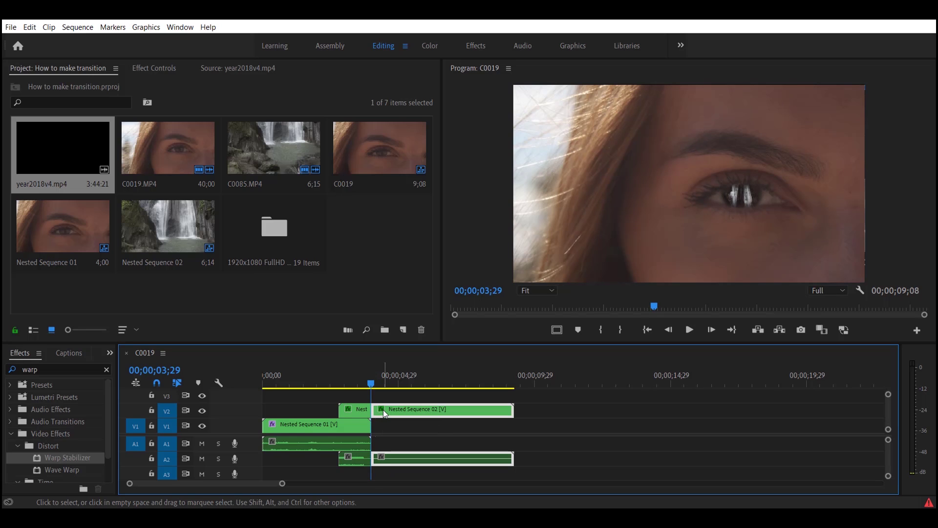
{"action": "left_click", "coordinate": [147, 66]}
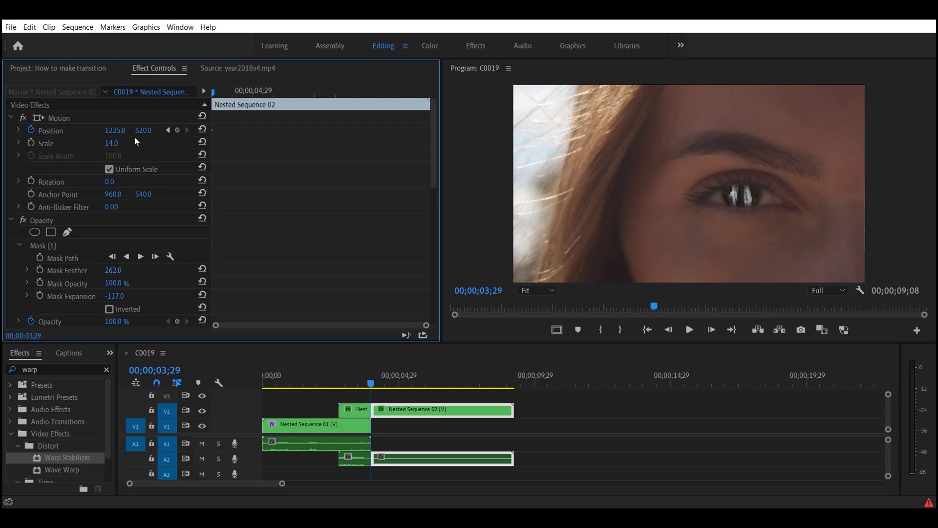
- Clear the right piece's position keyframes and set its blend mode to Normal
{"action": "left_click", "coordinate": [31, 130]}
{"action": "left_click", "coordinate": [490, 276]}
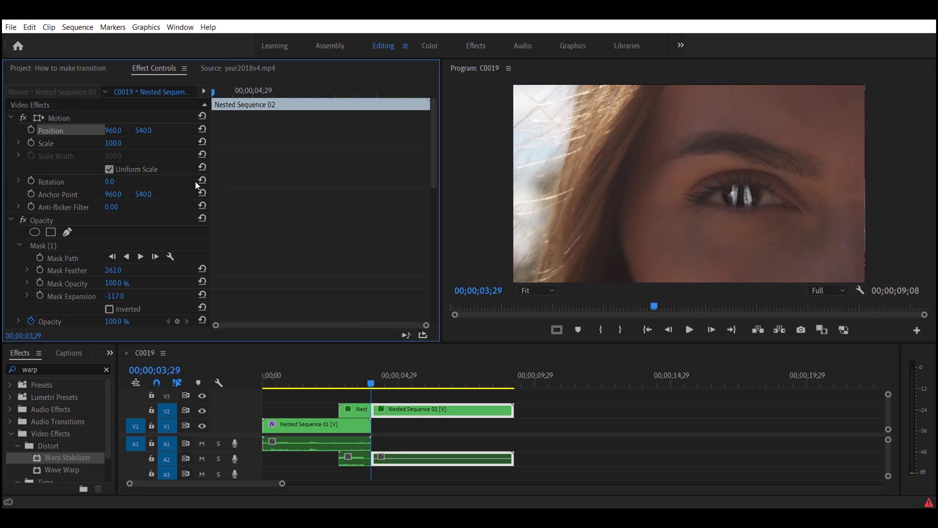
{"action": "left_click", "coordinate": [48, 246]}
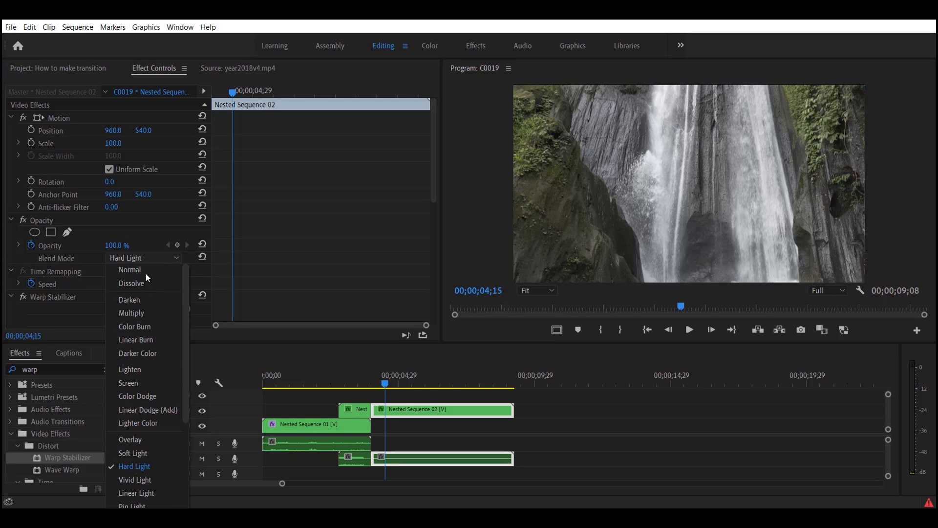
{"action": "left_click", "coordinate": [141, 271]}
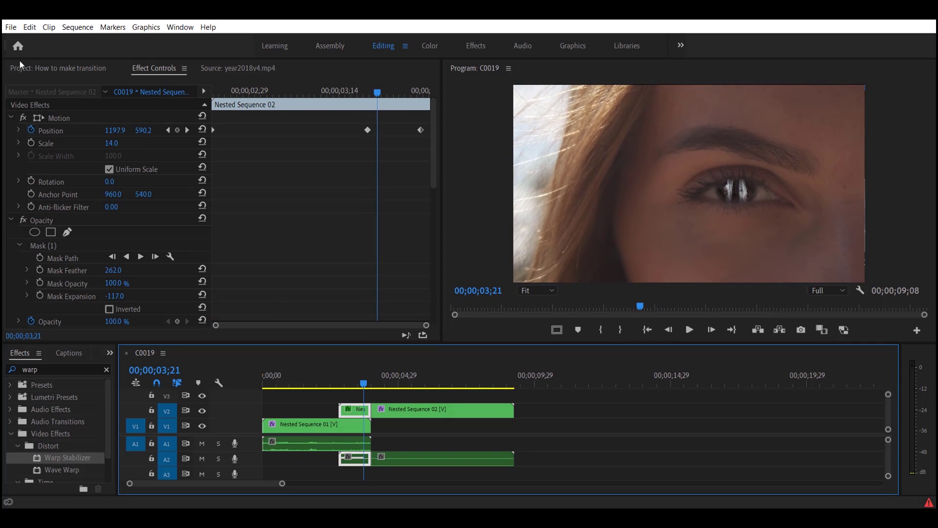
- Browse 1920x1080 FullHD - HST > ZOOM > Optics and select Zoom Optics - In Out 3
{"action": "left_click", "coordinate": [37, 73]}
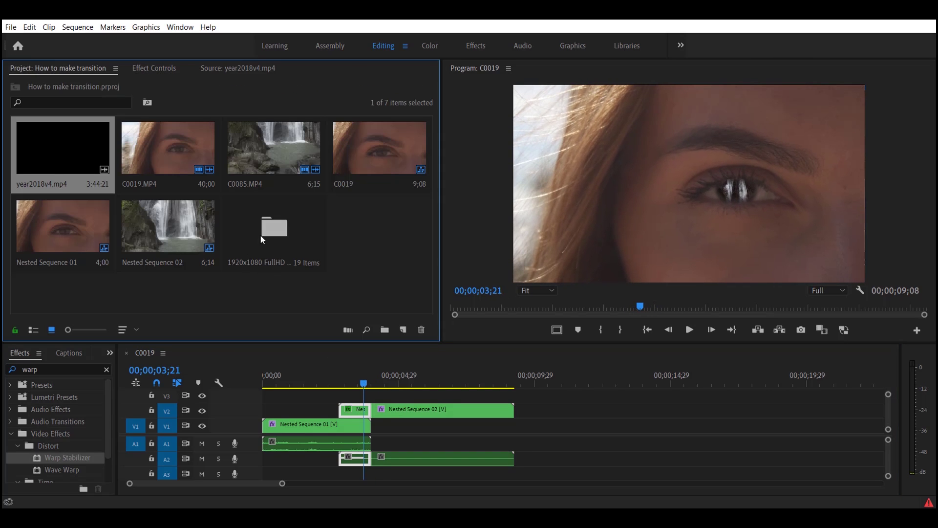
{"action": "double_click", "coordinate": [261, 239]}
{"action": "scroll", "coordinate": [224, 202], "scroll_direction": "down", "scroll_amount": 3}
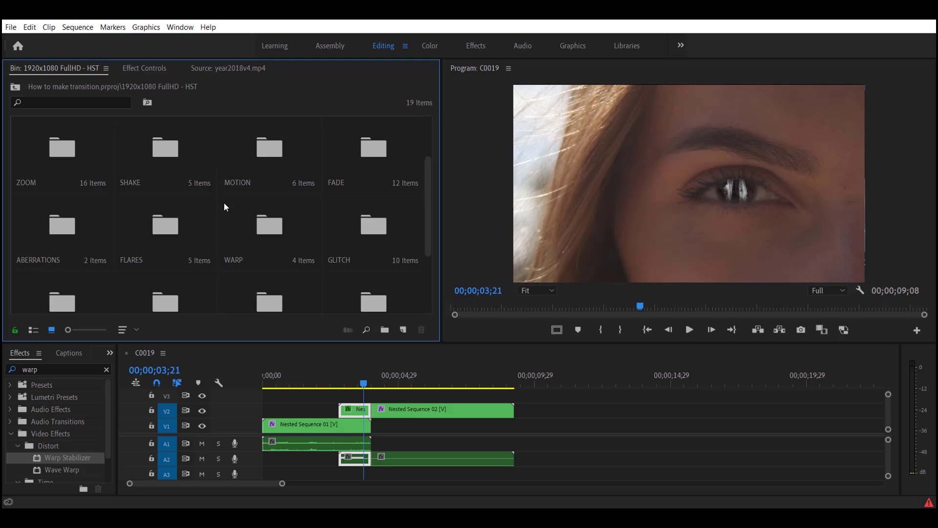
{"action": "scroll", "coordinate": [308, 185], "scroll_direction": "up", "scroll_amount": 3}
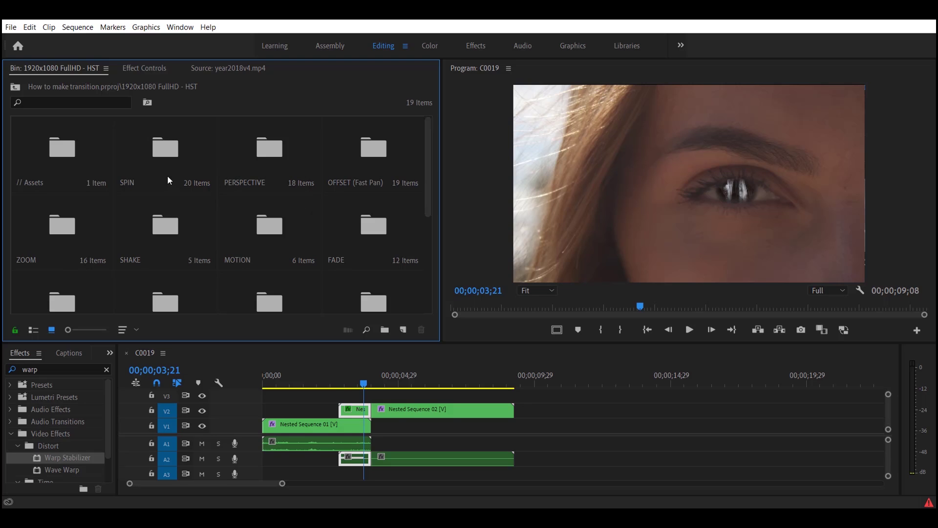
{"action": "double_click", "coordinate": [66, 232]}
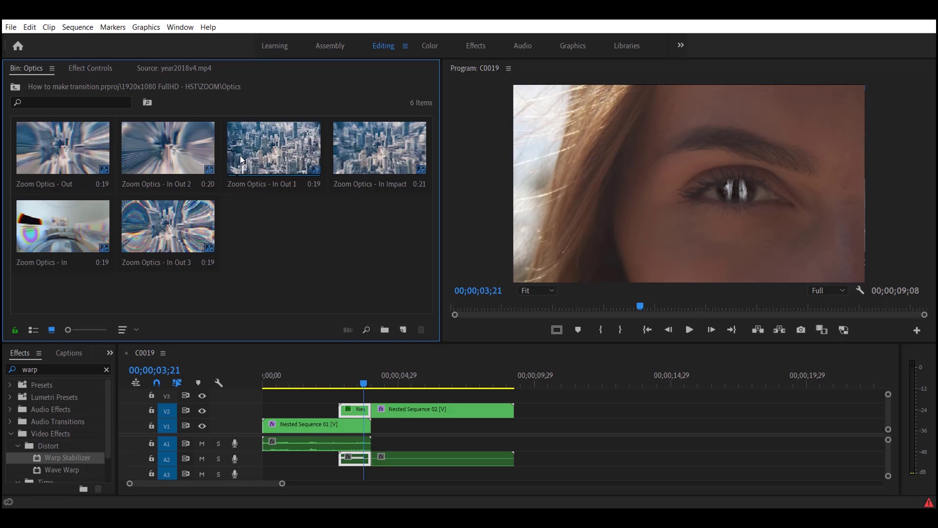
{"action": "left_click", "coordinate": [16, 88]}
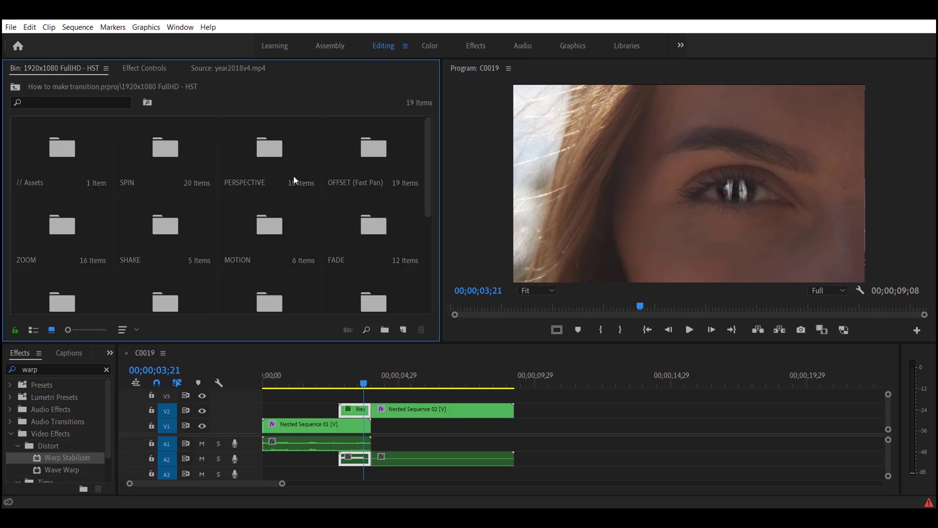
{"action": "double_click", "coordinate": [62, 226]}
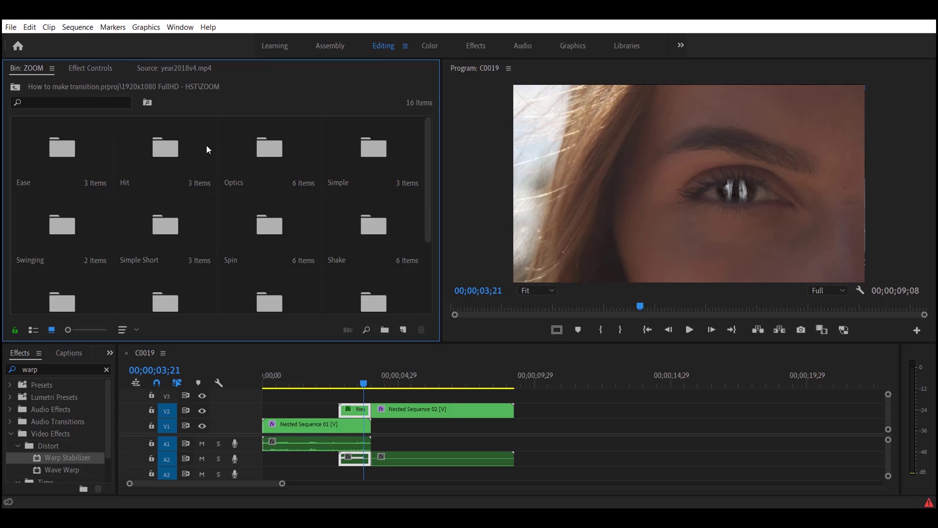
{"action": "left_click", "coordinate": [265, 148]}
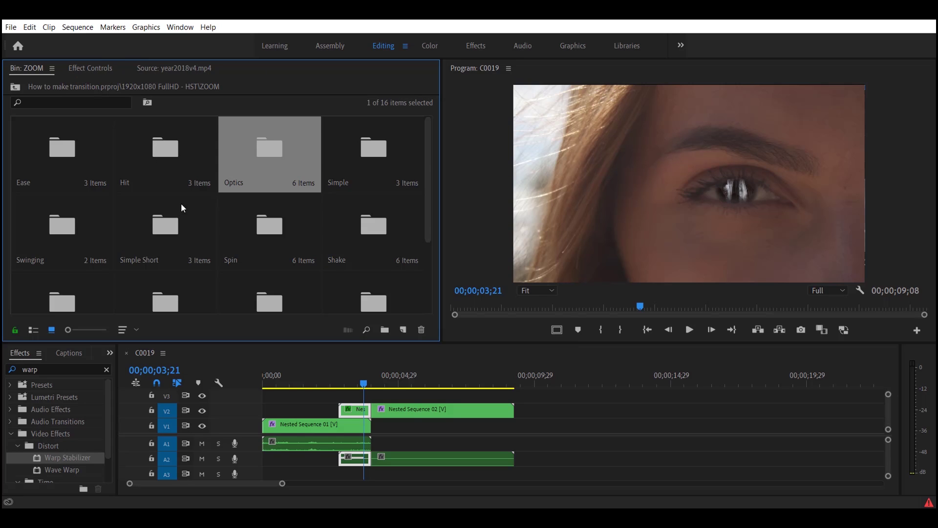
{"action": "scroll", "coordinate": [217, 249], "scroll_direction": "down", "scroll_amount": 3}
{"action": "scroll", "coordinate": [290, 260], "scroll_direction": "up", "scroll_amount": 3}
{"action": "double_click", "coordinate": [283, 139]}
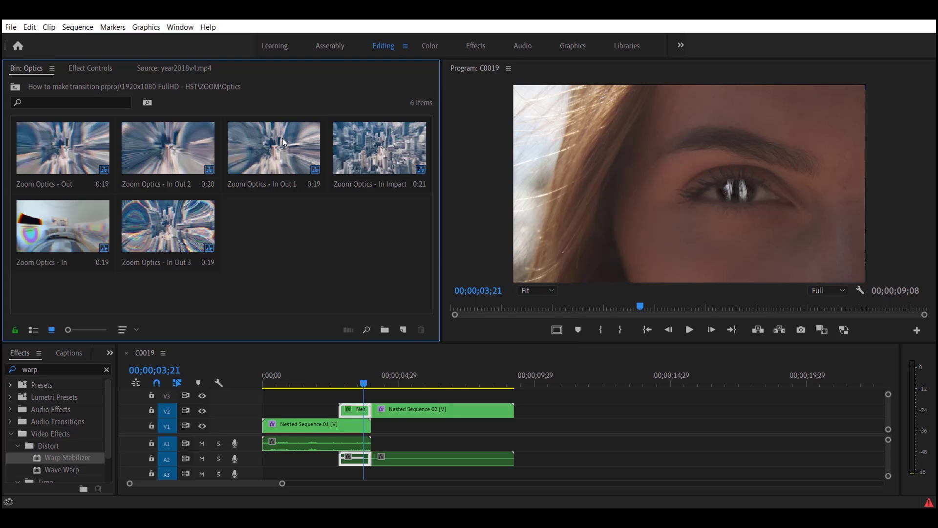
{"action": "left_click", "coordinate": [156, 224]}
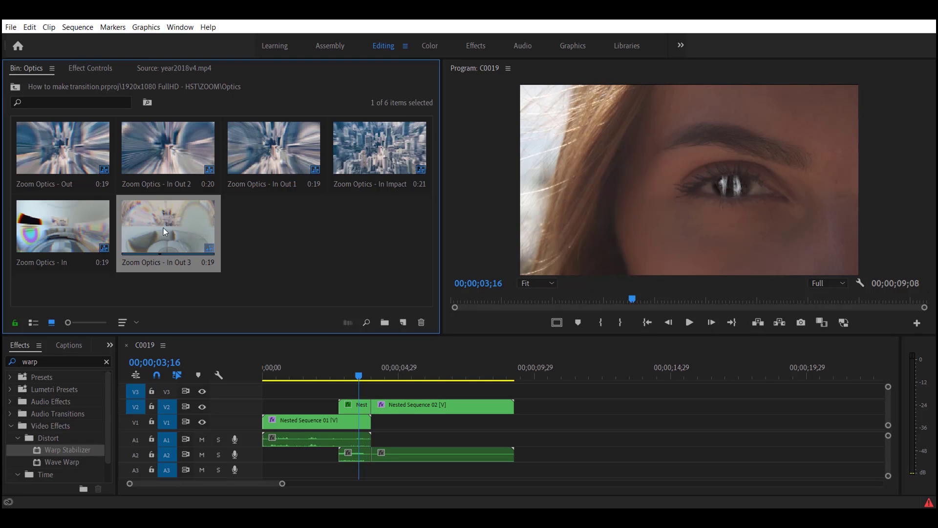
- Place Zoom Optics - In Out 3 on V3 above the eye-to-waterfall cut
{"action": "left_click_drag", "start_coordinate": [163, 228], "coordinate": [379, 396]}
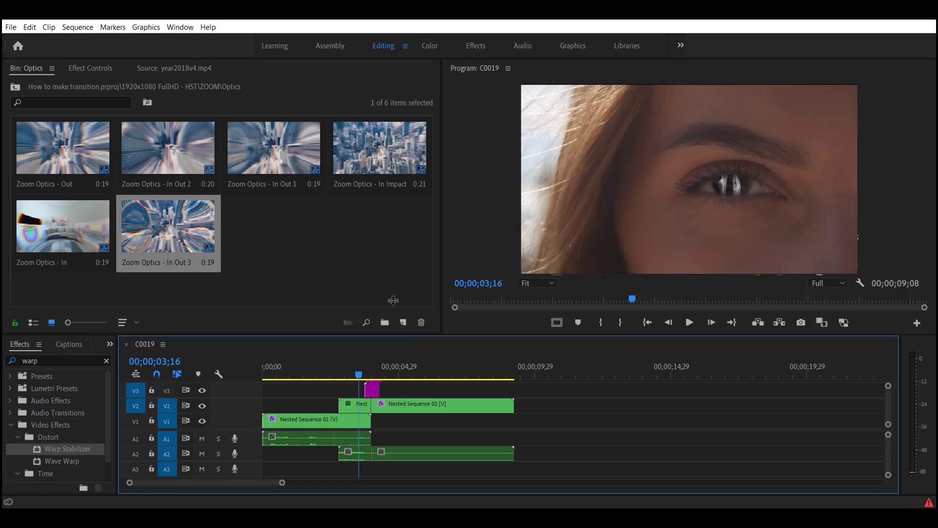
{"action": "left_click_drag", "start_coordinate": [401, 336], "coordinate": [389, 294]}
{"action": "left_click_drag", "start_coordinate": [363, 328], "coordinate": [373, 331]}
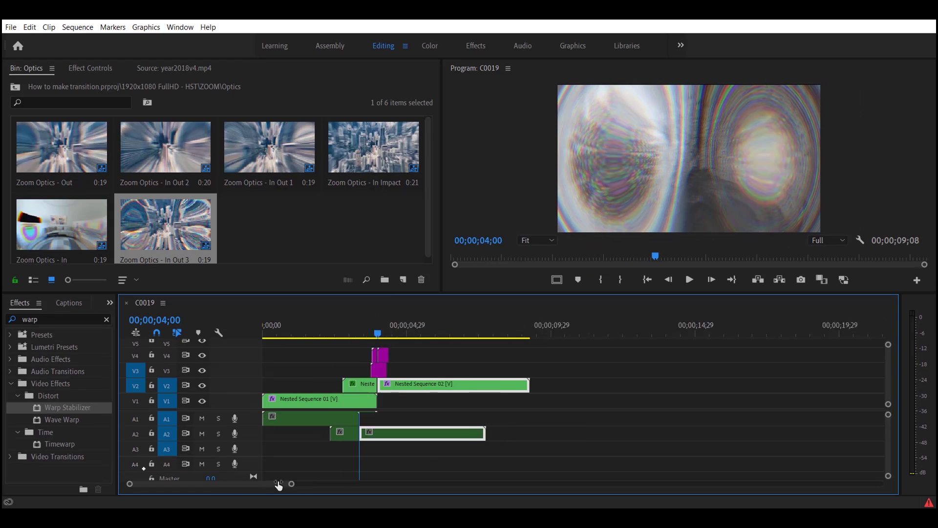
{"action": "left_click_drag", "start_coordinate": [284, 487], "coordinate": [157, 484]}
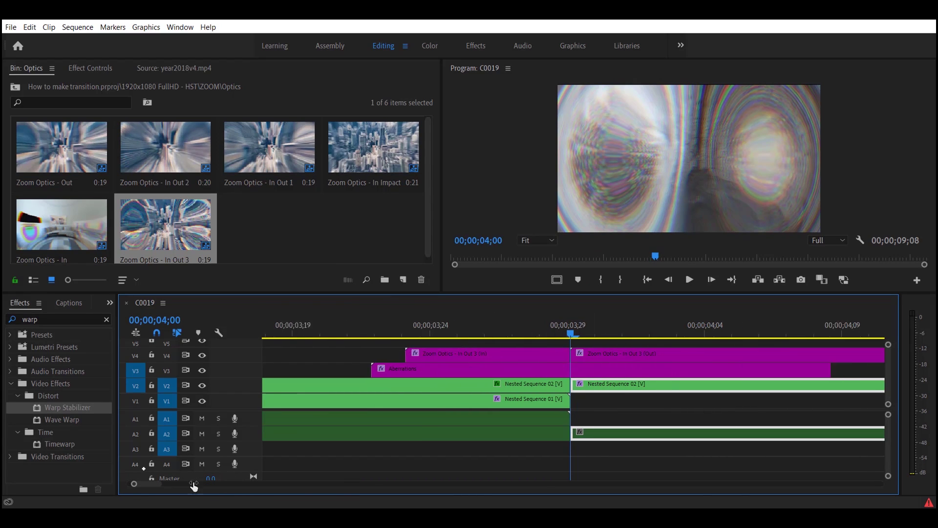
{"action": "key", "text": "minus"}
- Play back the transition from just before the cut
{"action": "left_click_drag", "start_coordinate": [545, 325], "coordinate": [534, 325]}
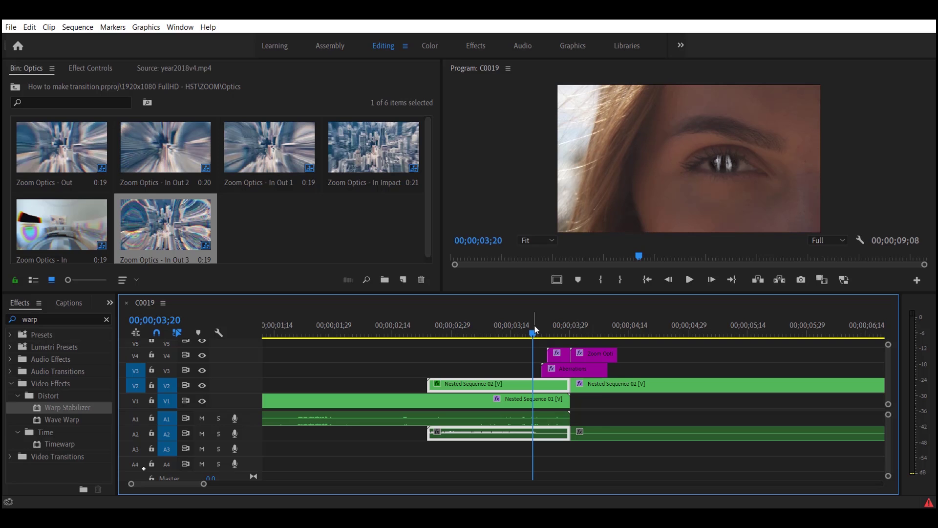
{"action": "key", "text": "space"}
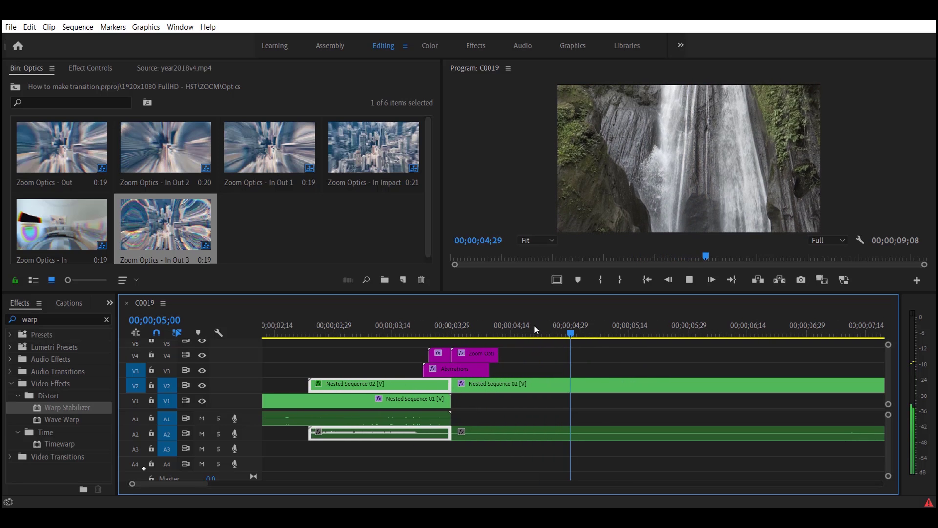
{"action": "key", "text": "space"}
{"action": "mouse_move", "coordinate": [429, 325]}
{"action": "left_mouse_down"}
{"action": "mouse_move", "coordinate": [547, 332]}
{"action": "mouse_move", "coordinate": [487, 333]}
{"action": "mouse_move", "coordinate": [503, 334]}
{"action": "left_mouse_up"}
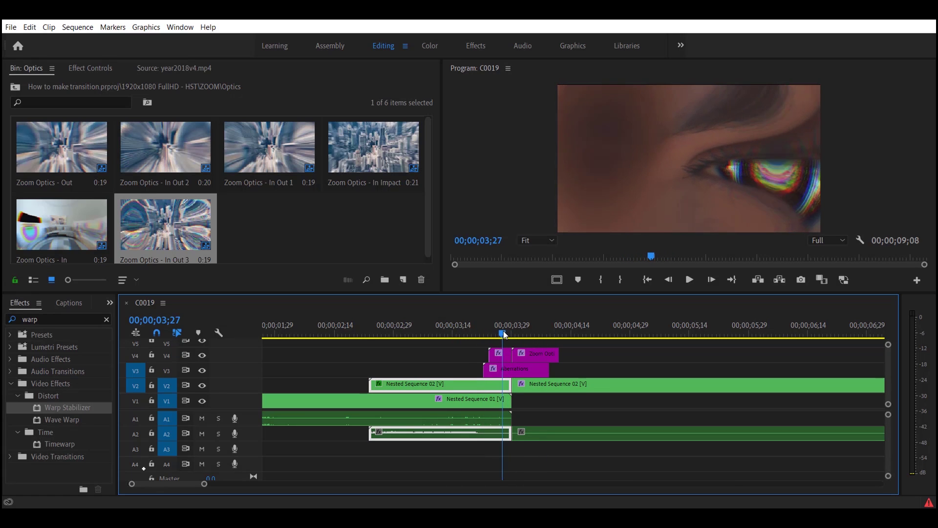
{"action": "left_click", "coordinate": [15, 87]}
{"action": "scroll", "coordinate": [134, 157], "scroll_direction": "down", "scroll_amount": 1}
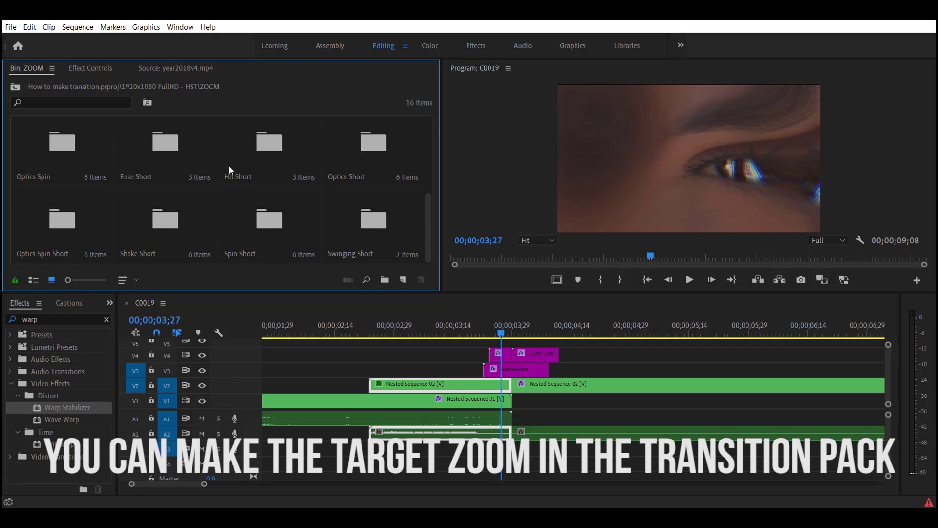
{"action": "scroll", "coordinate": [134, 157], "scroll_direction": "up", "scroll_amount": 2}
- Go up from the ZOOM bin to the 1920x1080 FullHD - HST preset folder
{"action": "left_click", "coordinate": [15, 86]}
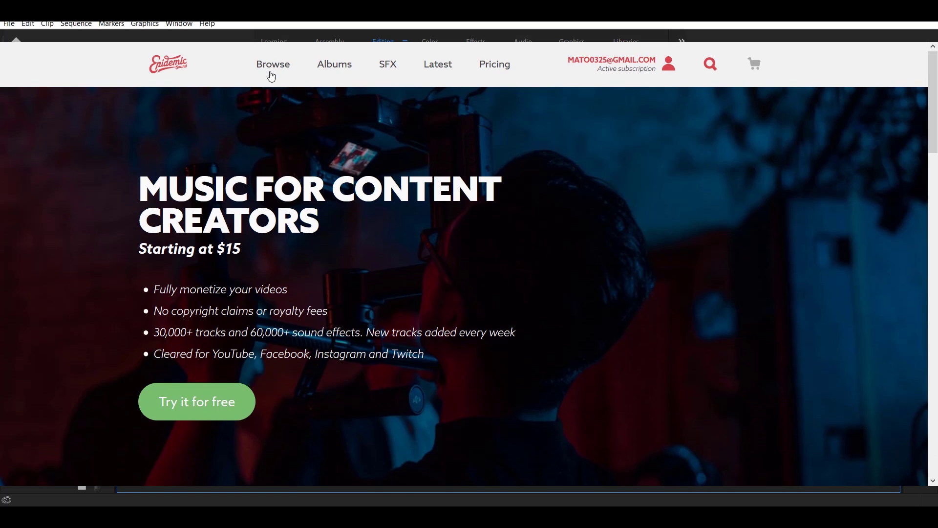
- Search Epidemic Sound for 'waterfall' and show all 20 sound effect results
{"action": "left_click", "coordinate": [173, 68]}
{"action": "scroll", "coordinate": [2, 268], "scroll_direction": "down", "scroll_amount": 10}
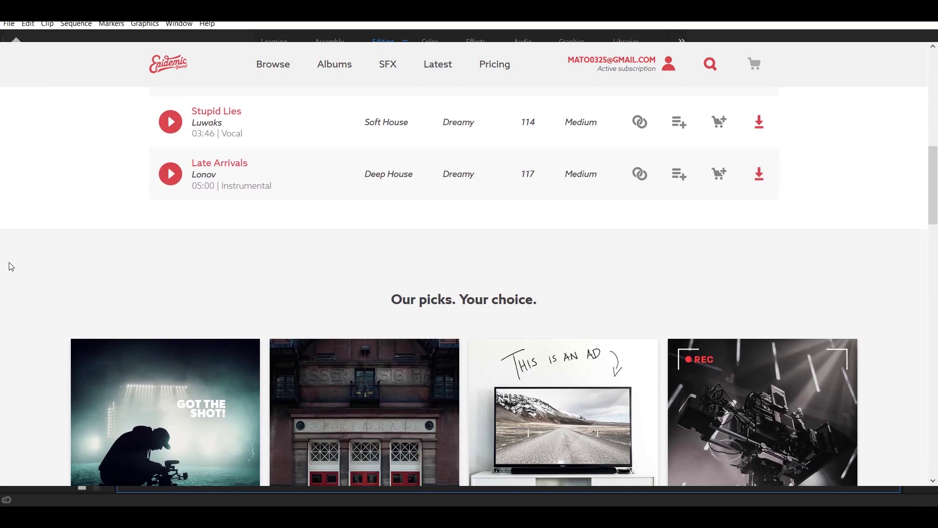
{"action": "scroll", "coordinate": [8, 265], "scroll_direction": "down", "scroll_amount": 4}
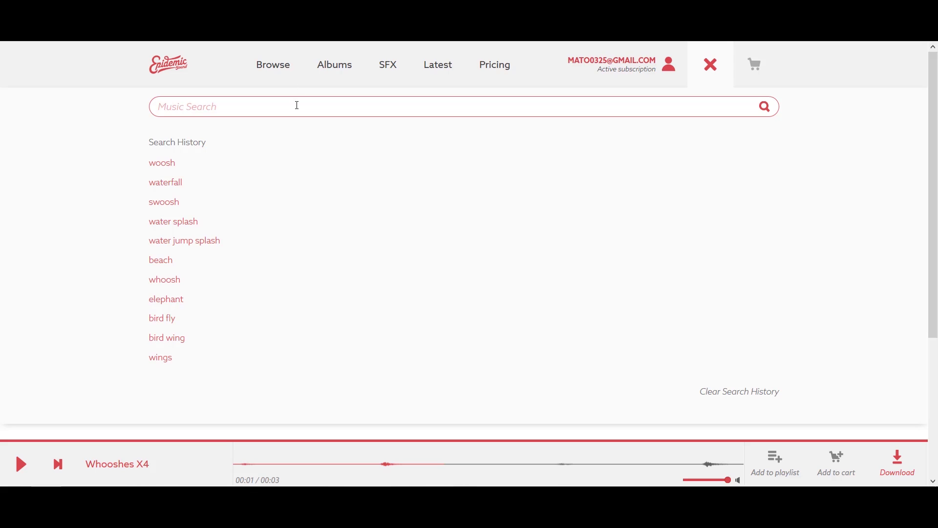
{"action": "left_click", "coordinate": [150, 182]}
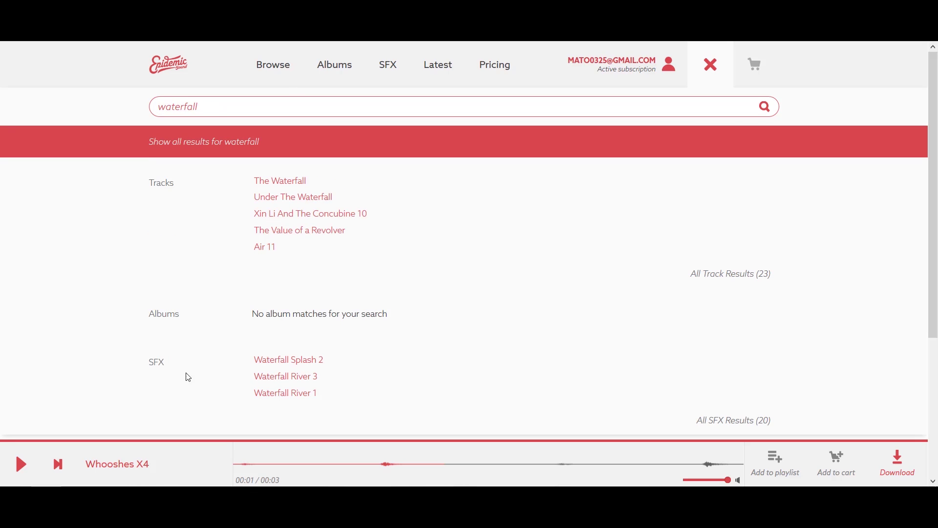
{"action": "left_click", "coordinate": [722, 421]}
{"action": "scroll", "coordinate": [358, 149], "scroll_direction": "down", "scroll_amount": 10}
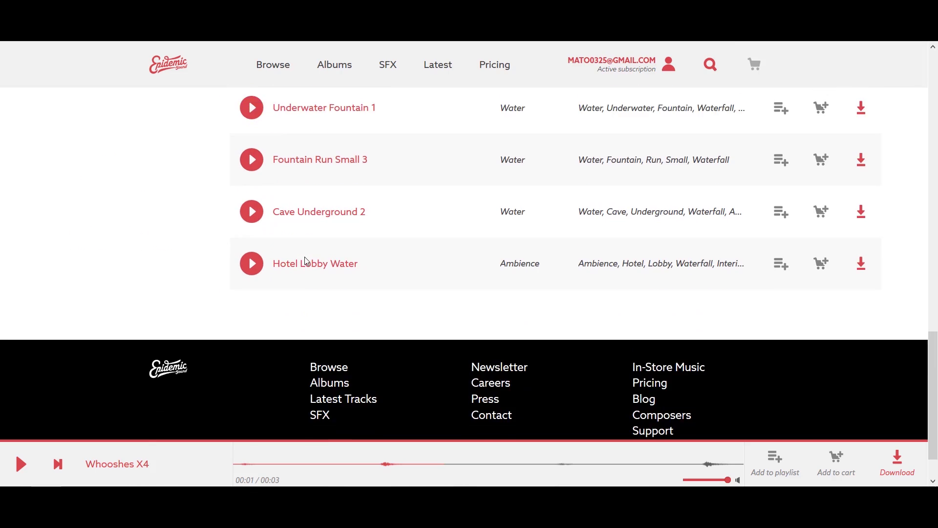